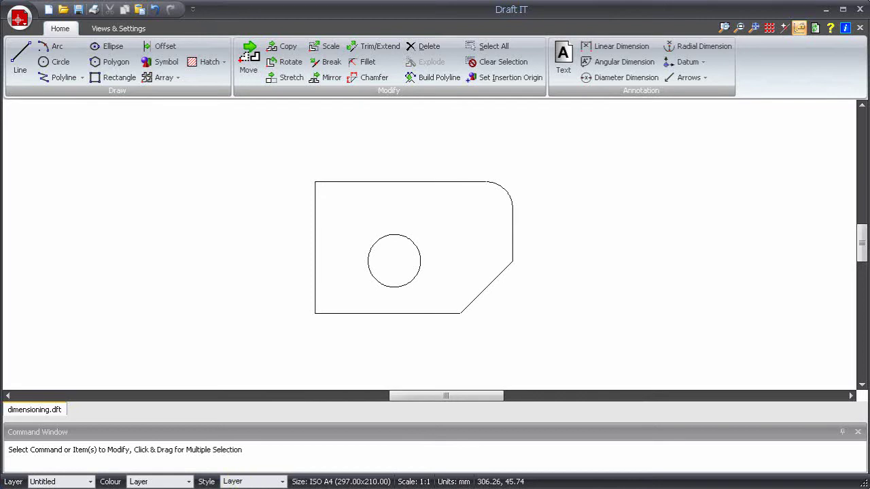
- Add a linear dimension along the plate's bottom edge, from the lower-left corner to the chamfer's lower end, placed just below the edge
left_click(619, 45)
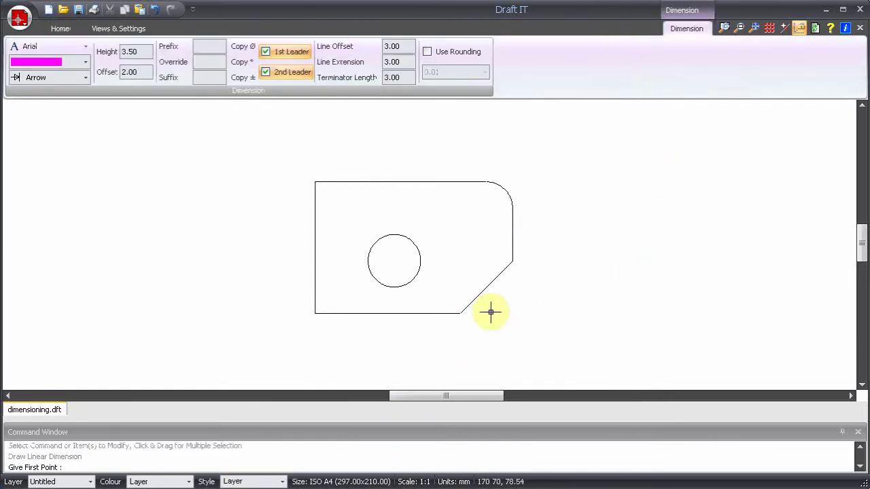
left_click(315, 317)
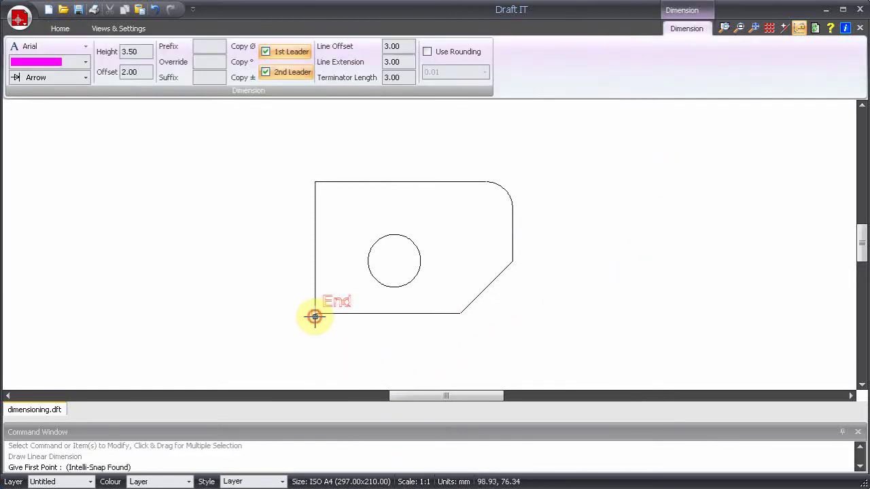
left_click(460, 313)
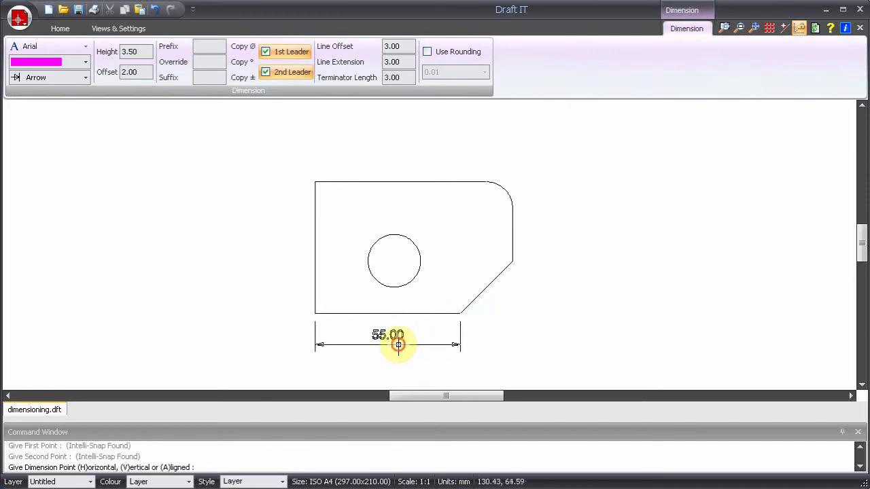
left_click(398, 345)
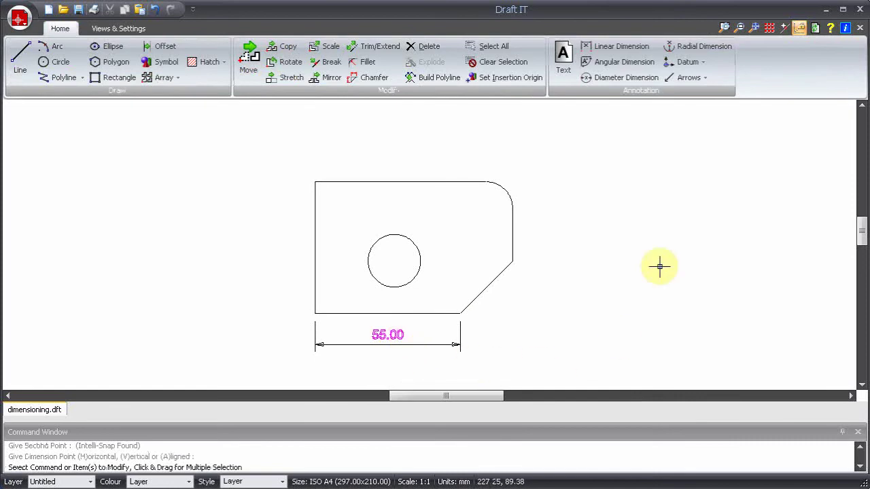
- Dimension the plate's overall width from the lower-left corner to the chamfer's upper end, previewing aligned and vertical orientations before placing it horizontally below the first dimension
key("Return")
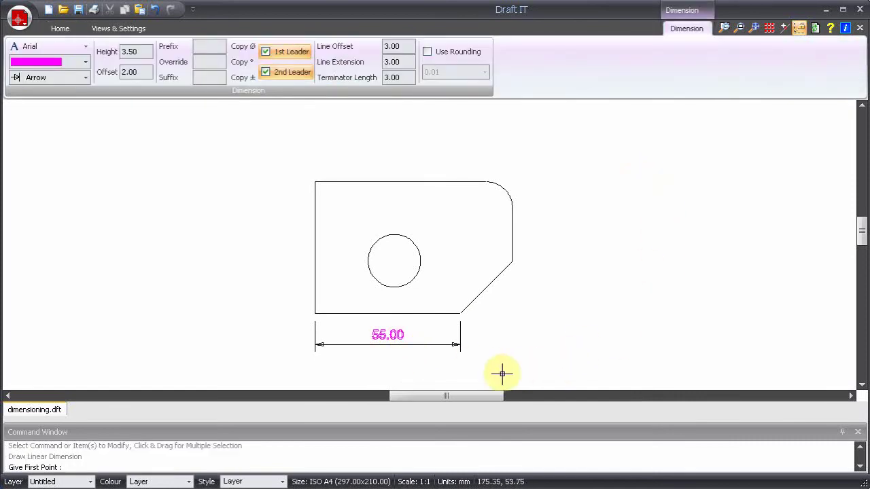
left_click(314, 313)
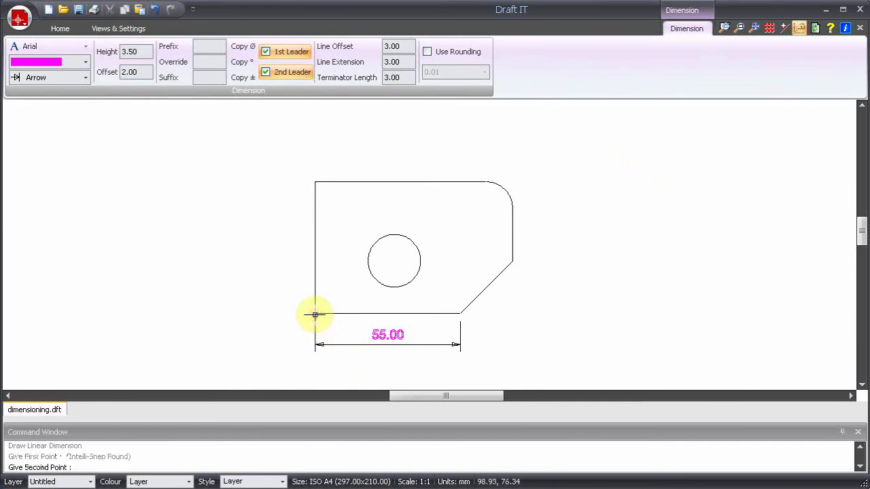
left_click(512, 259)
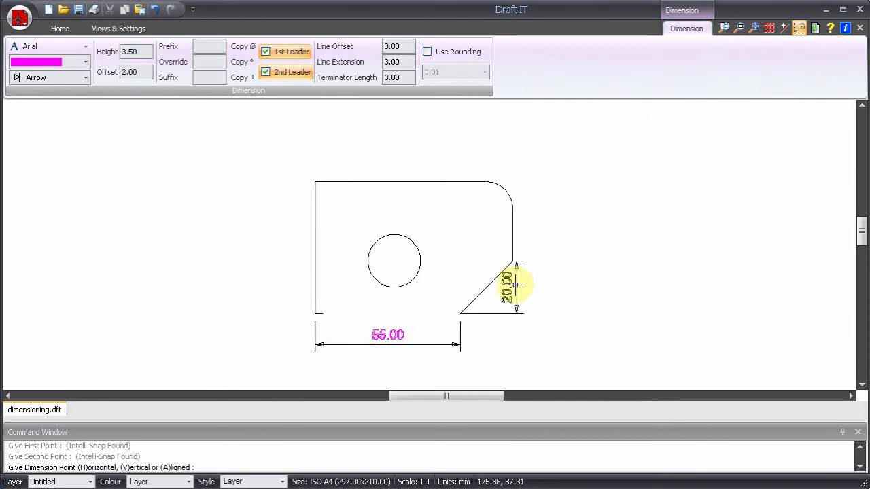
key("a")
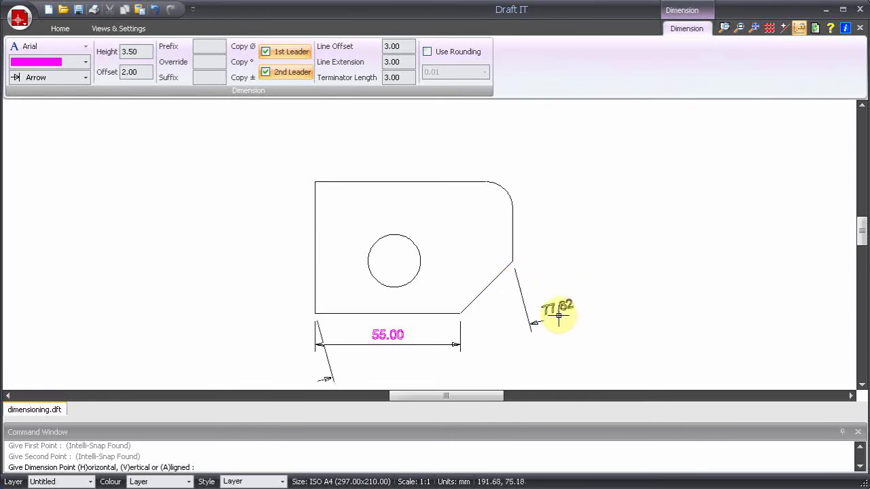
key("v")
key("h")
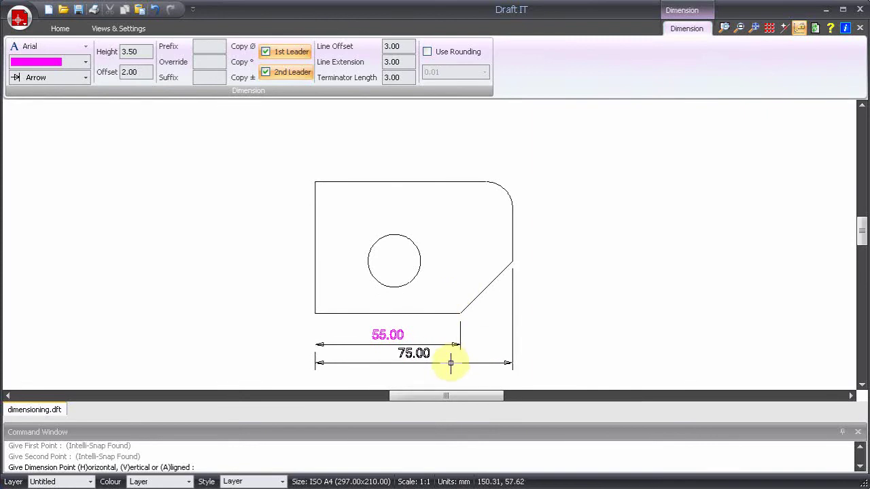
key("v")
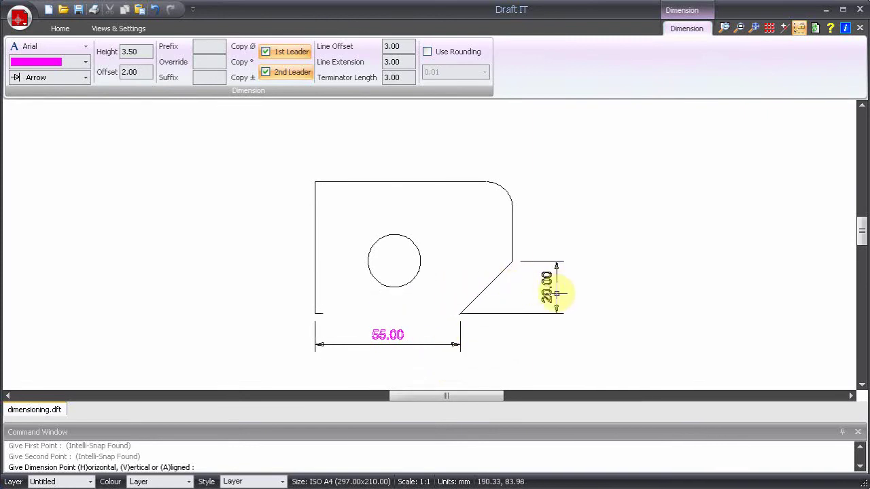
key("a")
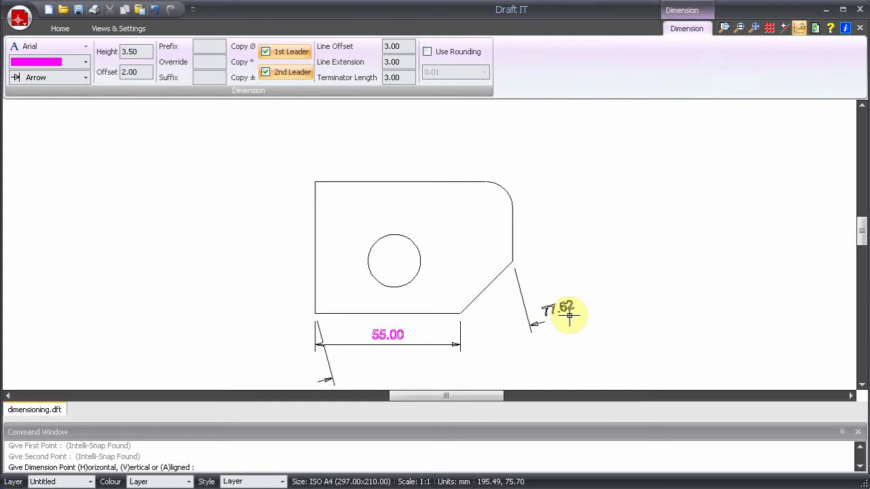
key("h")
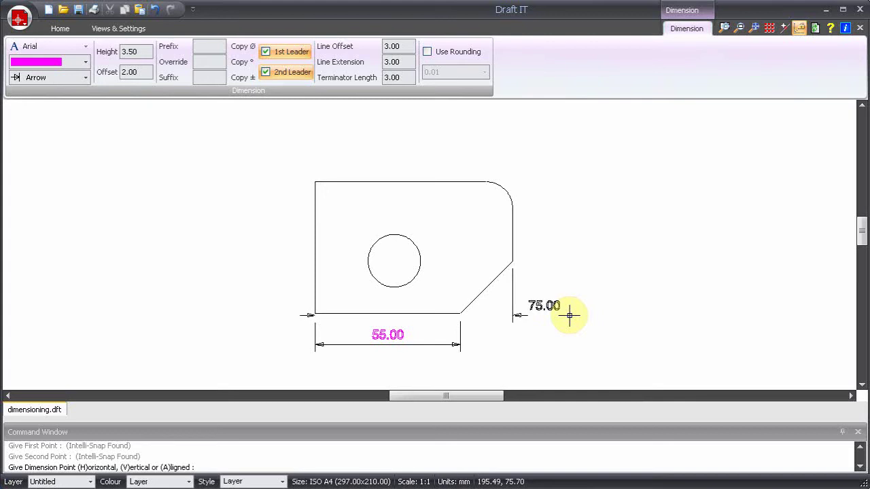
key("v")
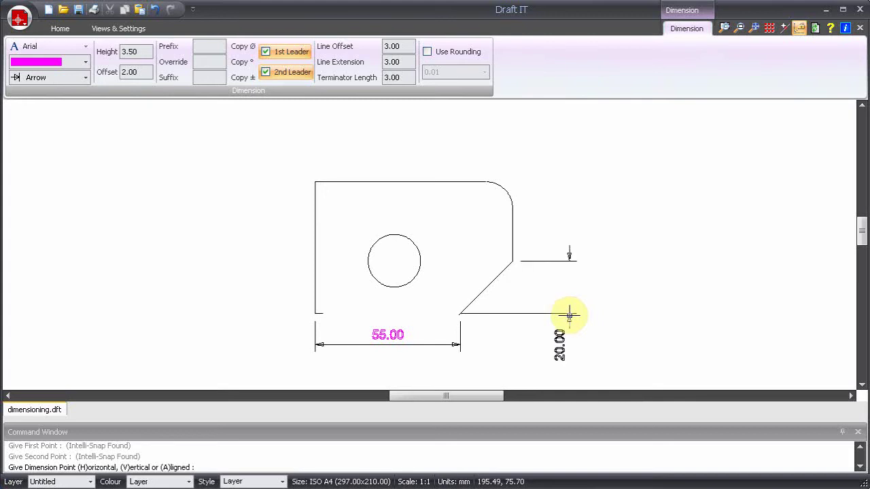
key("a")
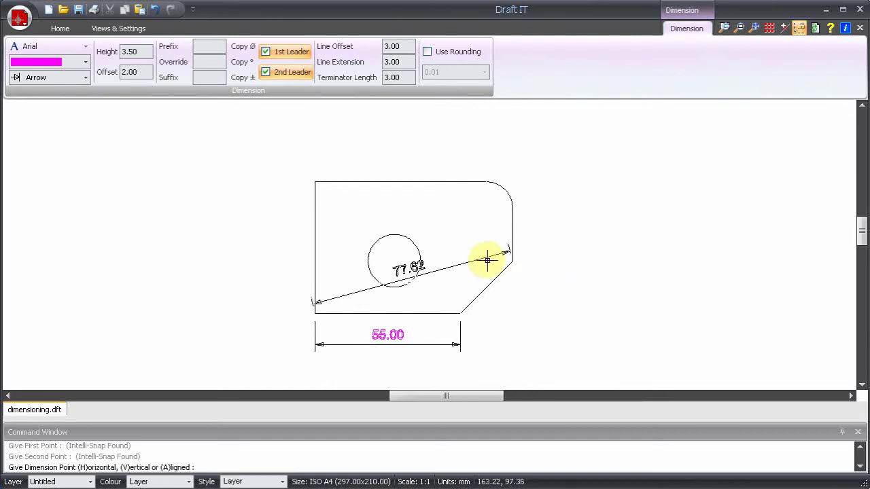
key("h")
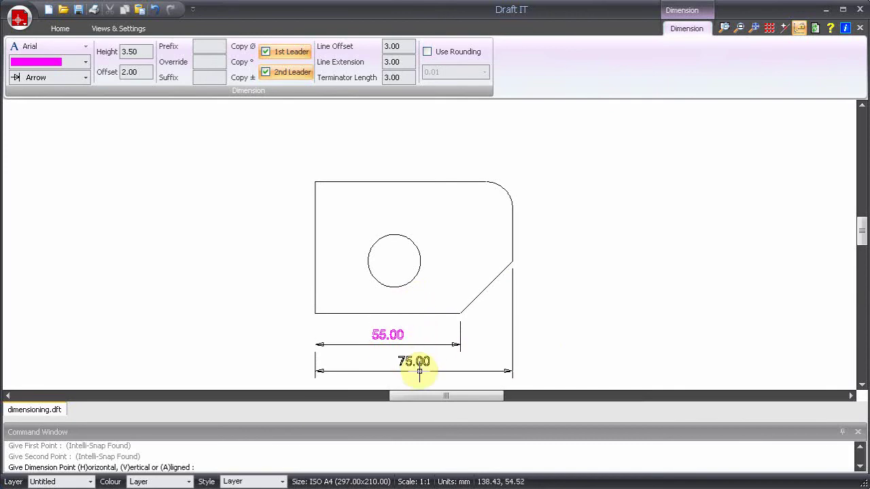
left_click(419, 371)
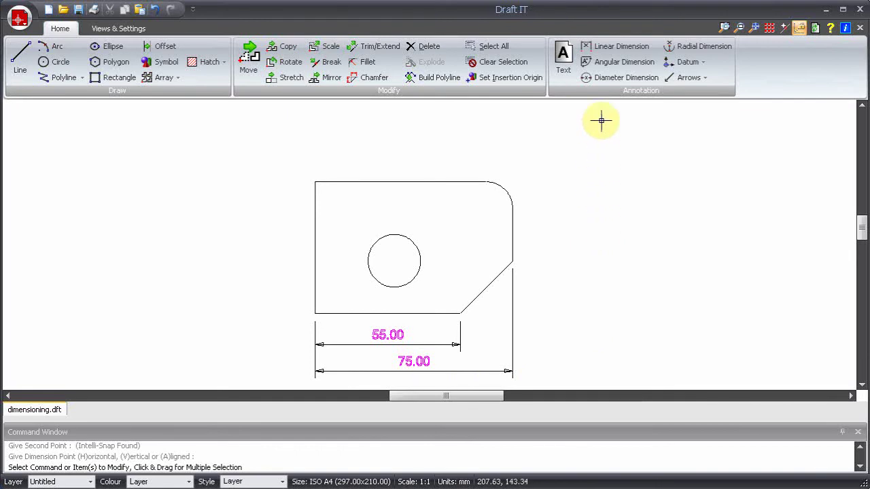
- Add a vertical linear dimension from the plate's lower-left corner to the circle's centre, placed just left of the plate
key("Return")
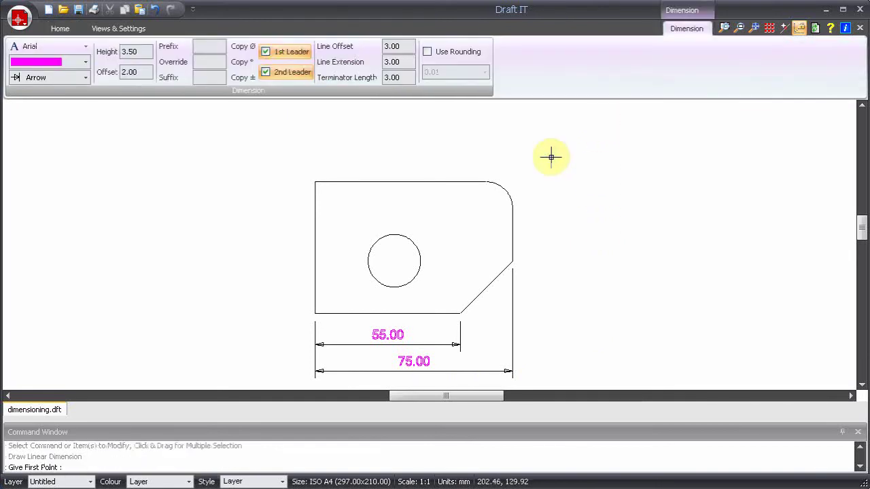
left_click(314, 314)
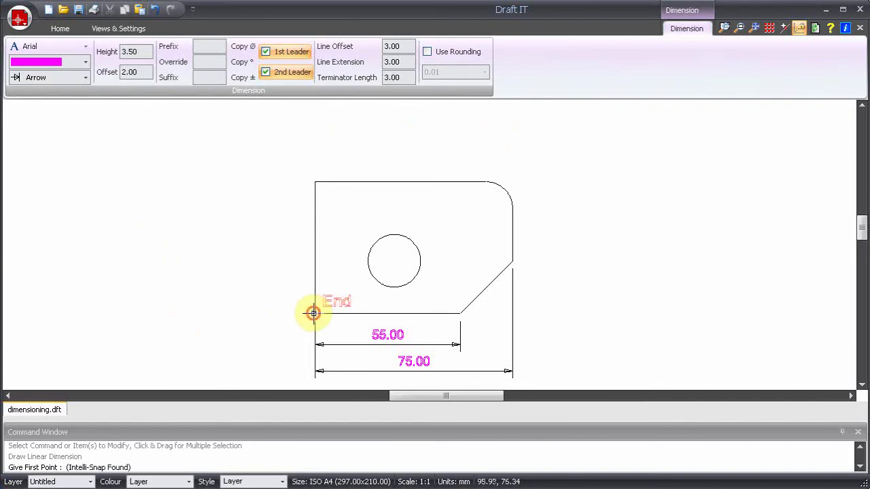
left_click(394, 260)
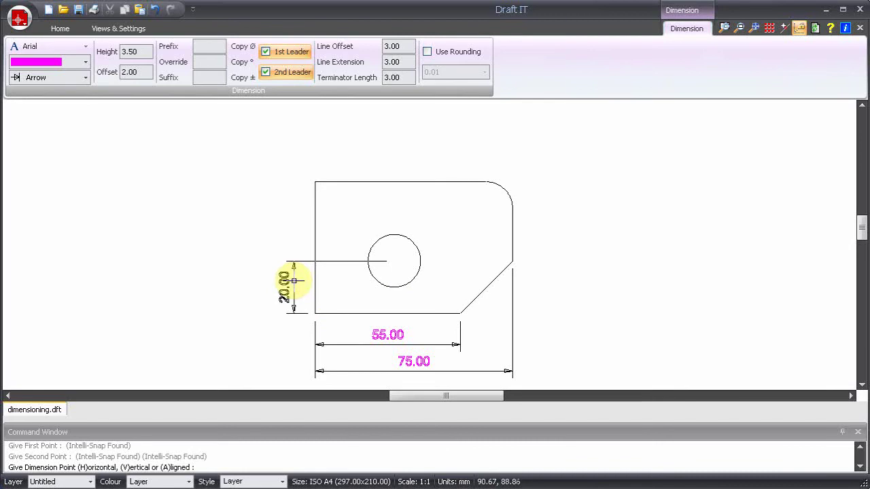
left_click(291, 280)
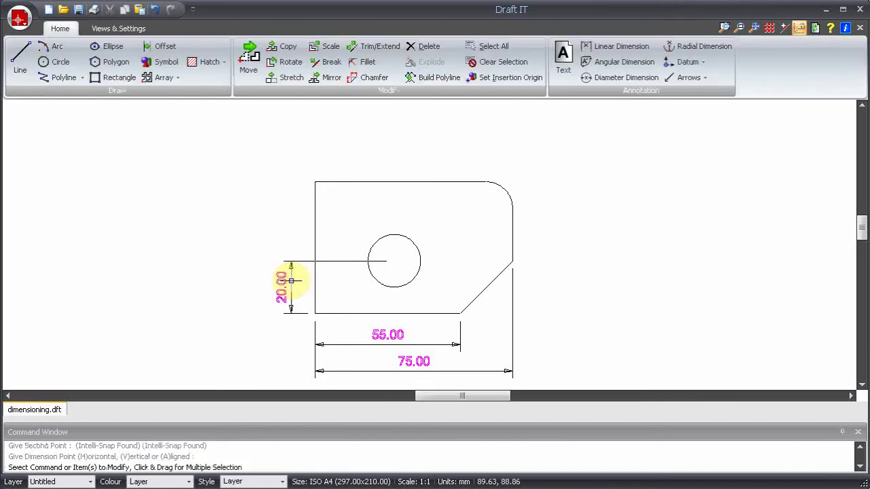
- Add a linear dimension for the plate's full height along its left edge, placed outside the circle's vertical position dimension
key("Return")
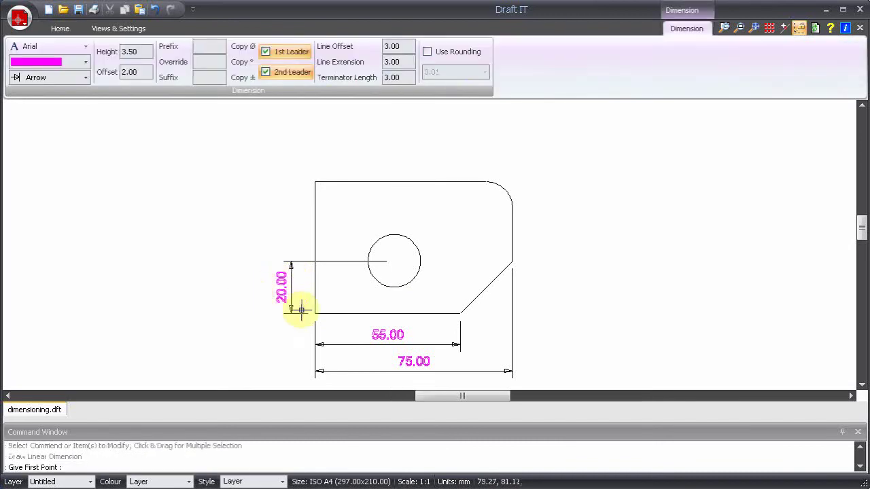
left_click(315, 313)
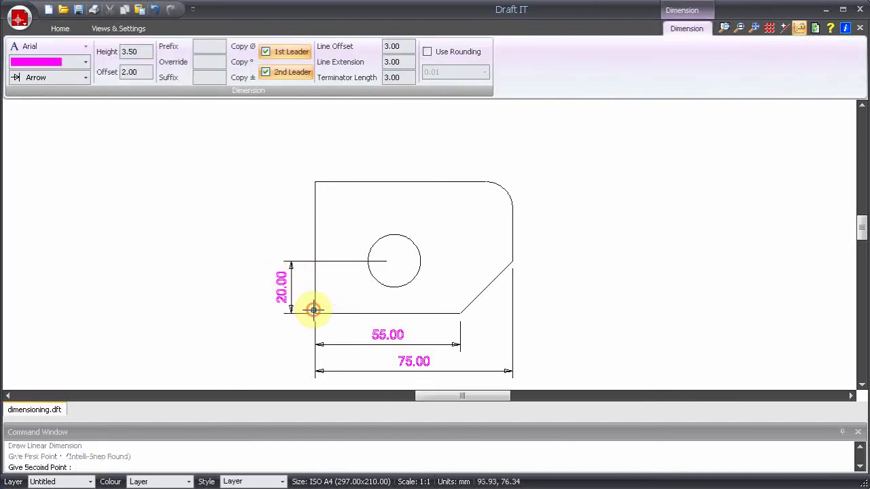
left_click(315, 182)
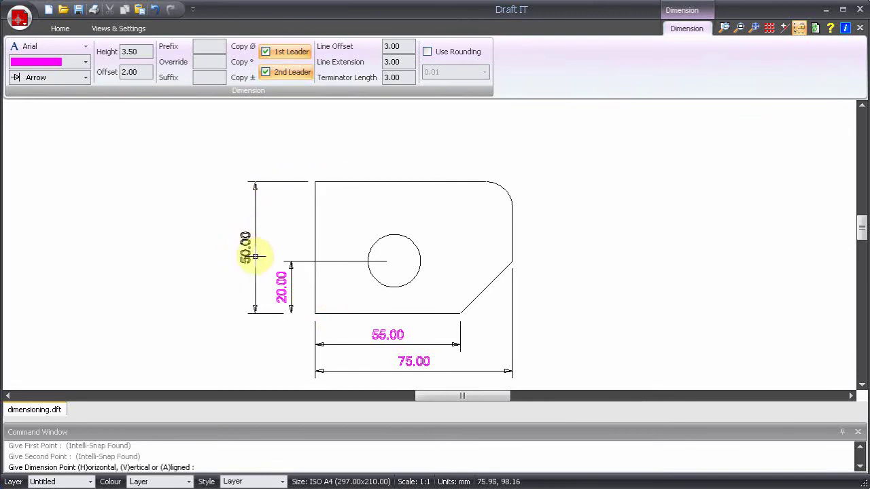
left_click(255, 255)
- Add a horizontal linear dimension from the plate's upper-left corner to the circle's centre, placed above the top edge
key("Return")
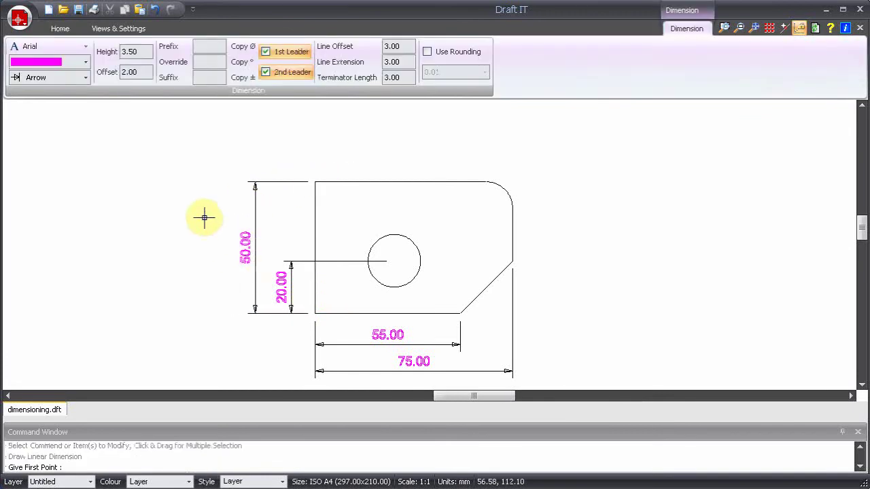
left_click(316, 182)
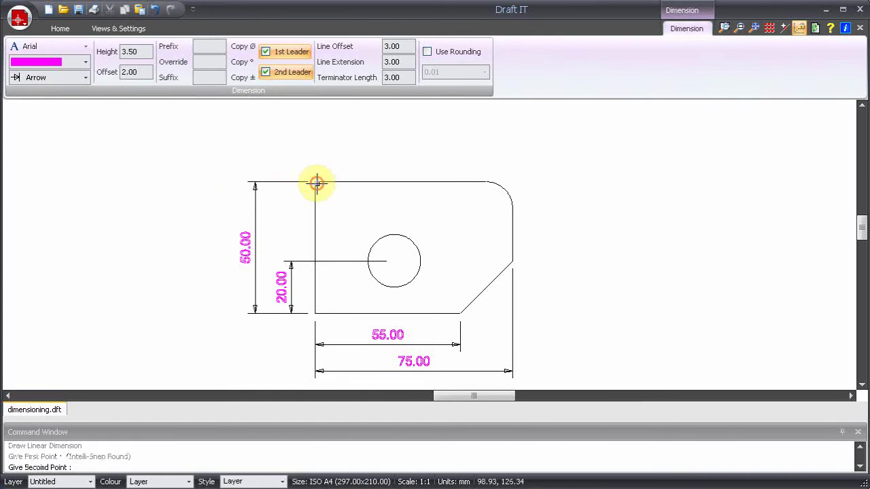
left_click(390, 256)
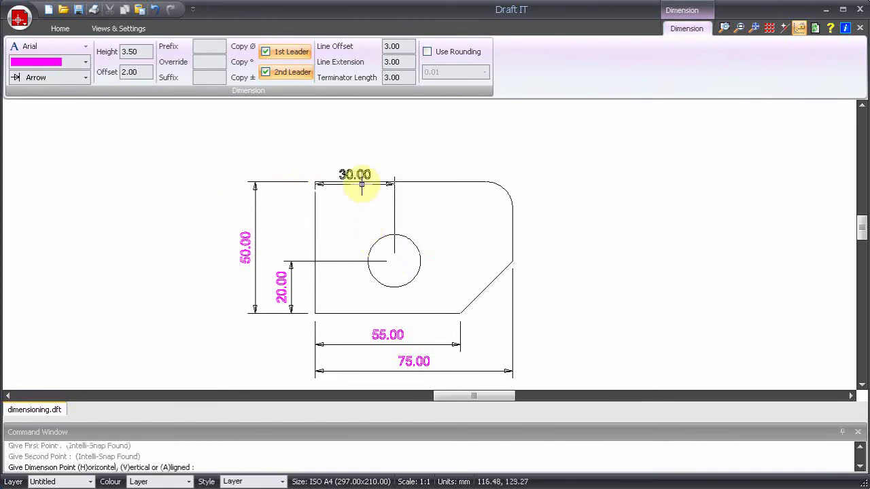
left_click(362, 156)
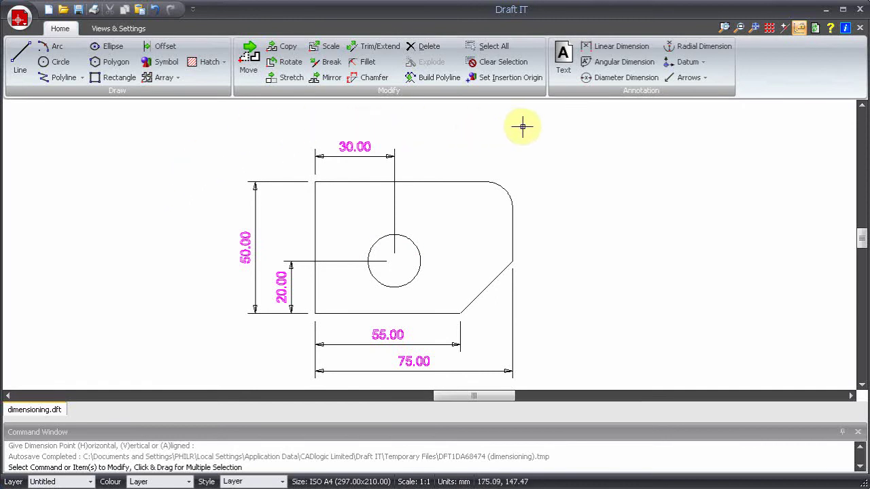
- Add a diameter dimension to the circle, with its text placed above the plate's top edge
left_click(655, 80)
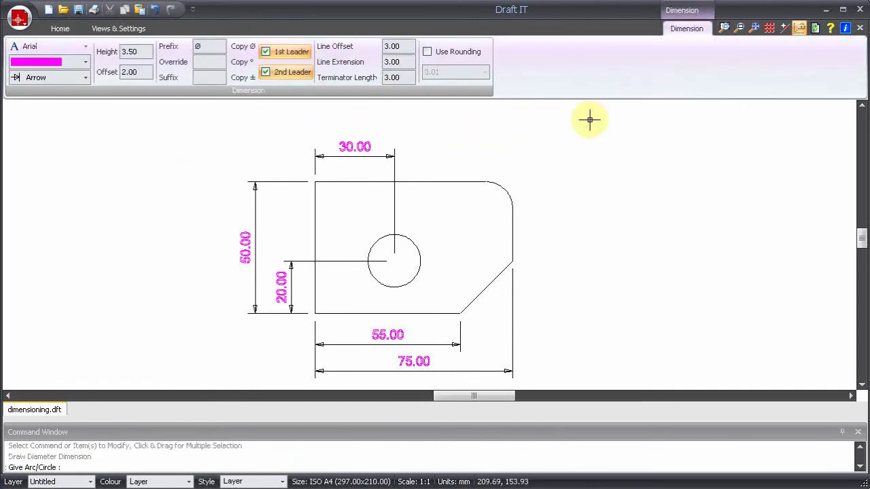
left_click(411, 241)
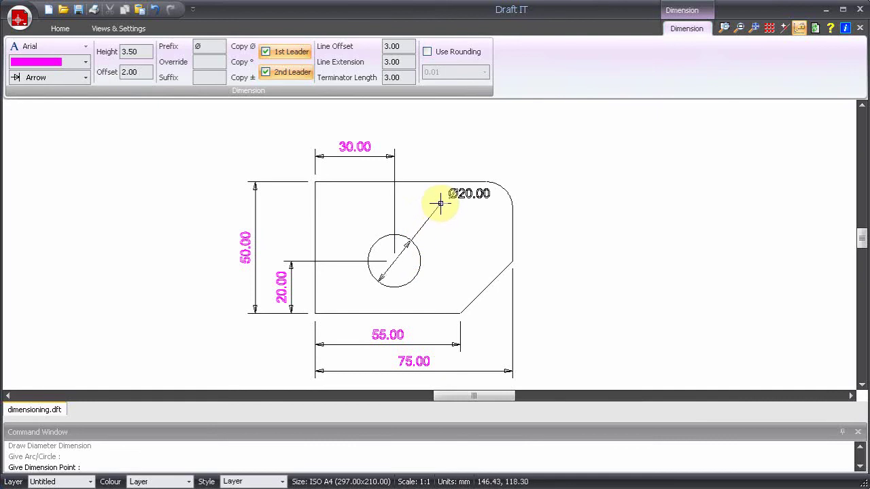
left_click(433, 158)
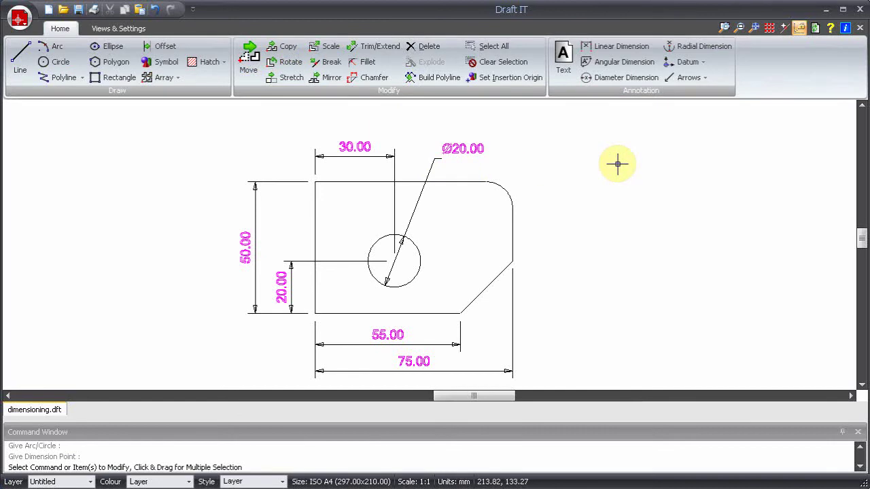
- Add a radial dimension to the rounded upper-right corner, with its text placed outside the plate above the arc
left_click(685, 48)
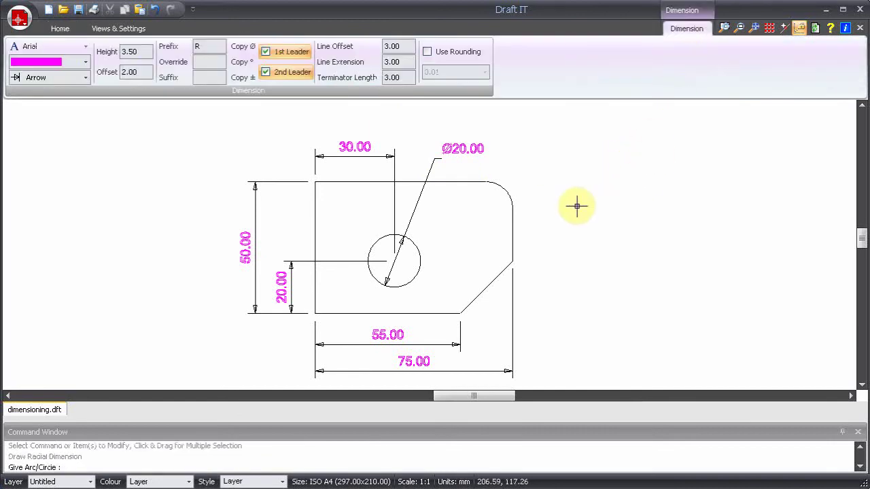
left_click(506, 191)
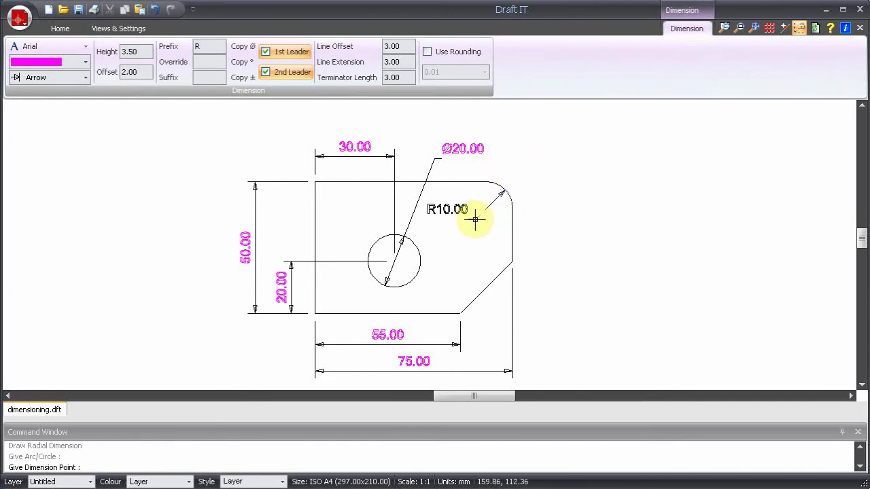
left_click(527, 157)
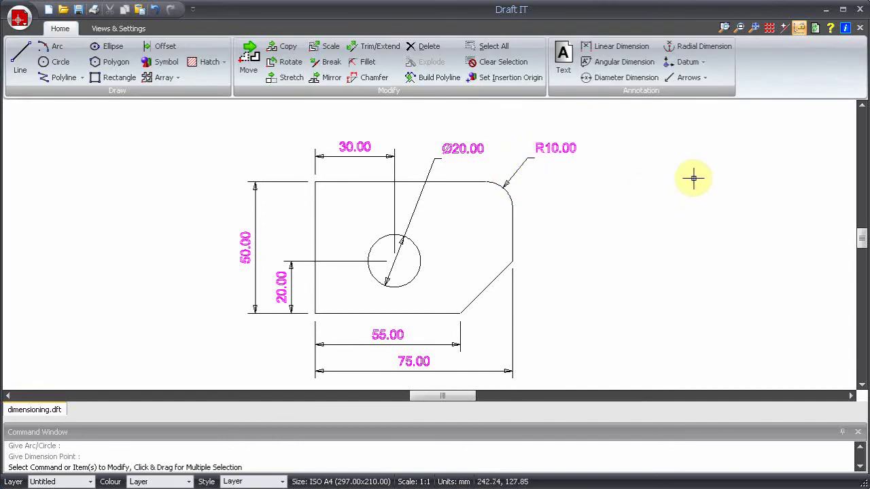
- Add an angular dimension between the chamfered lower-right edge and the plate's vertical right side, placed inside the cut-off corner
left_click(617, 65)
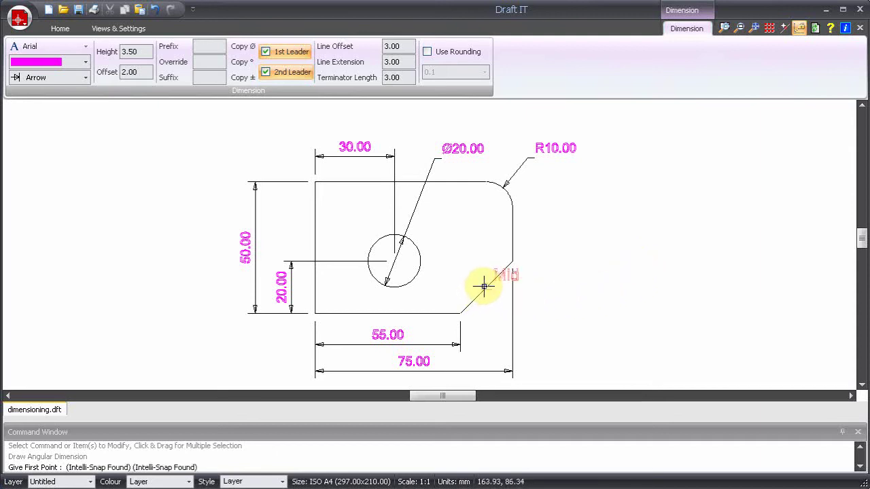
left_click(484, 286)
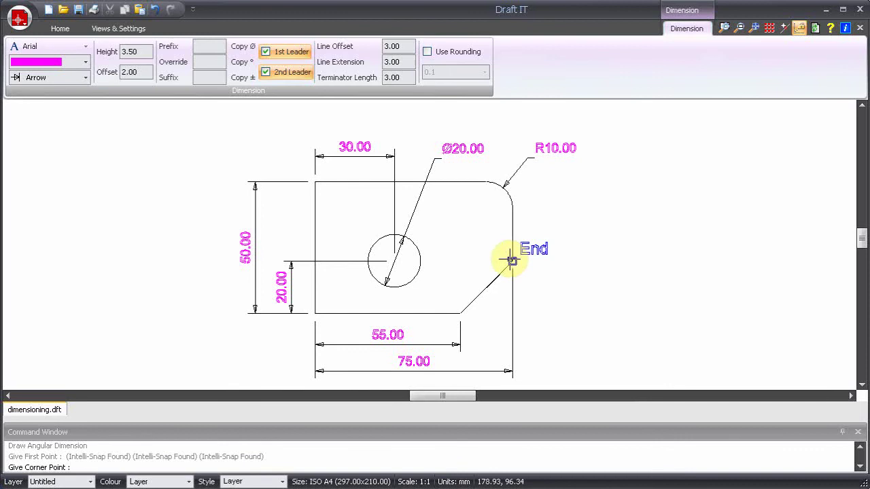
left_click(510, 260)
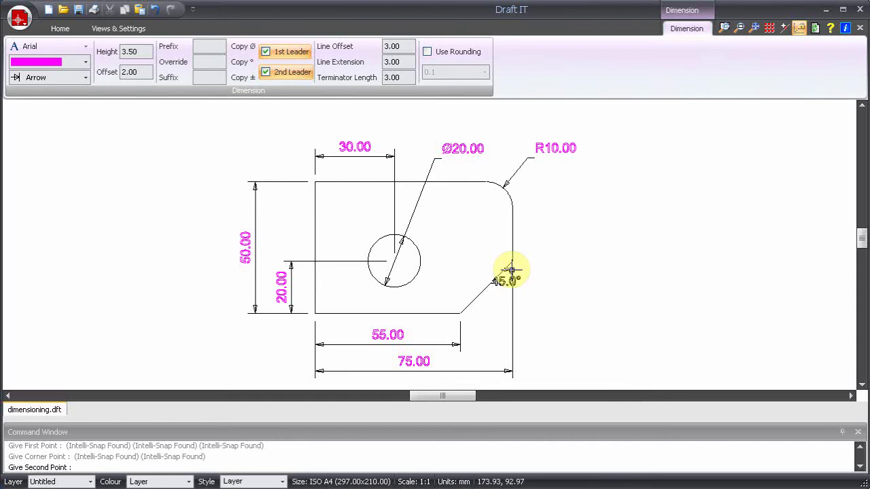
left_click(511, 270)
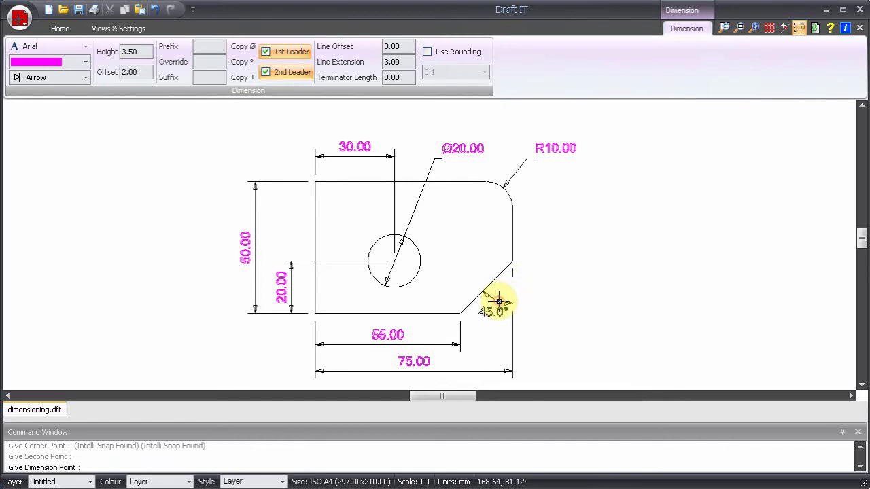
left_click(498, 301)
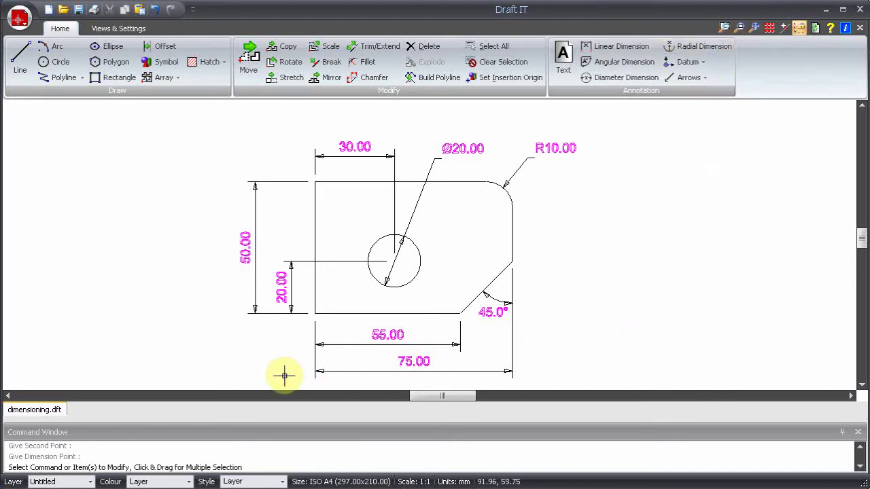
- Change the font of the plate's overall width dimension to Bauhaus 93
left_click_drag(252, 385, 539, 223)
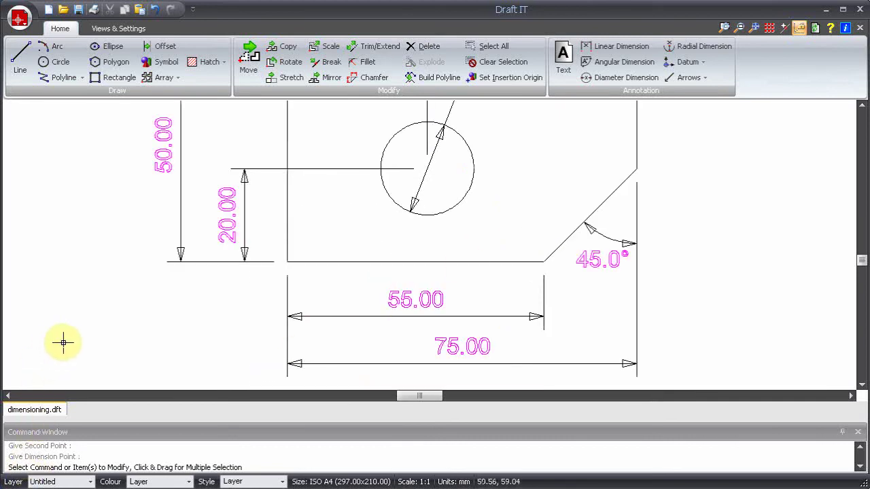
left_click(451, 344)
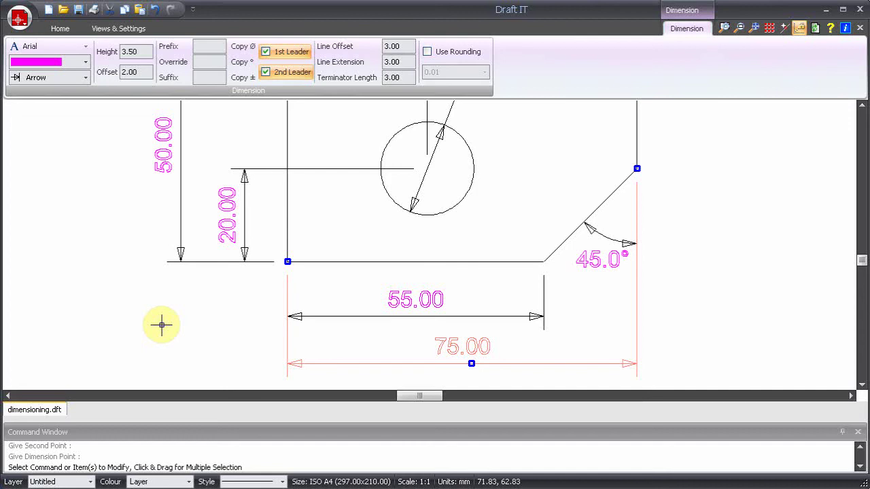
left_click(89, 47)
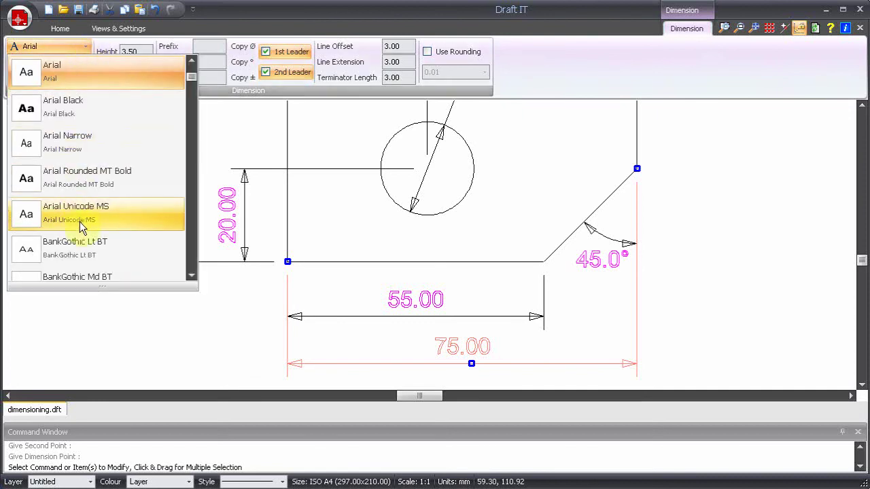
scroll(79, 222, "down", 2)
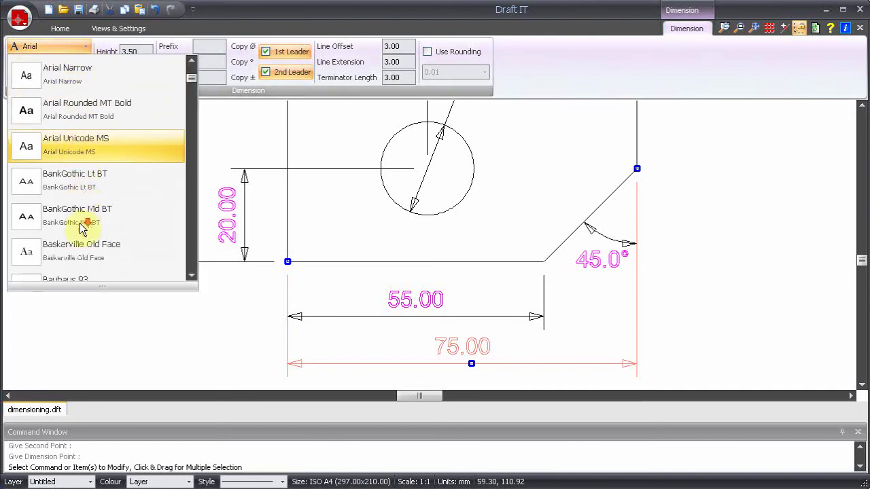
scroll(81, 228, "down", 1)
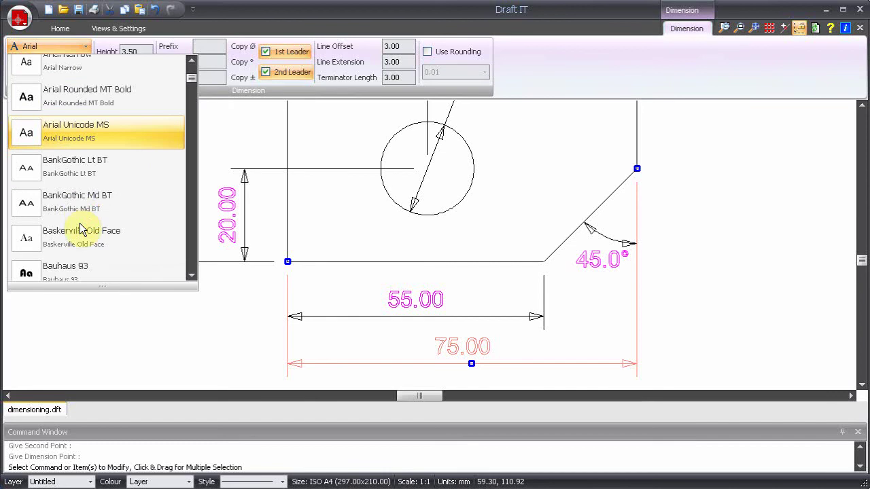
scroll(82, 229, "down", 1)
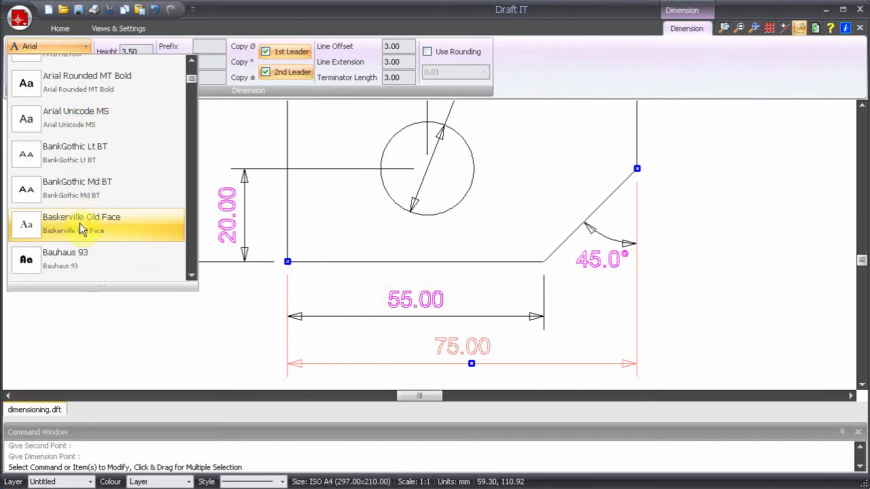
left_click(83, 252)
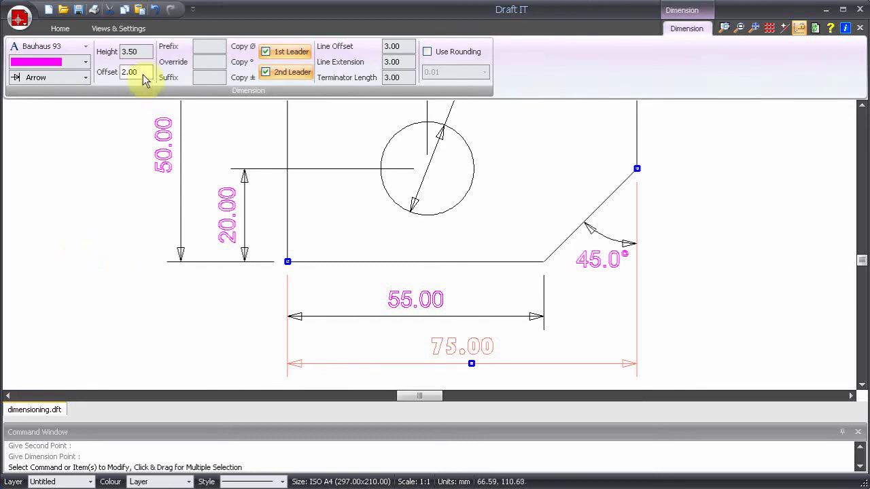
- Set the overall width dimension's text height to 2.5 and its text offset to 1
left_click(145, 53)
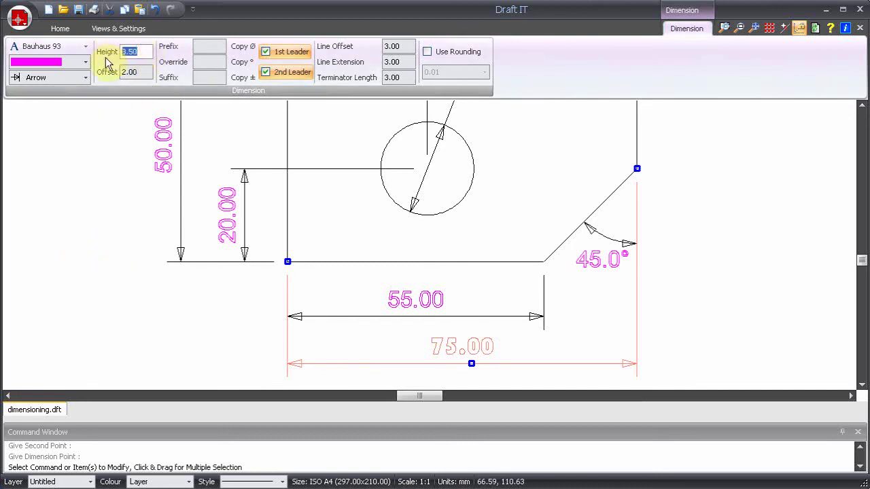
type("2.5")
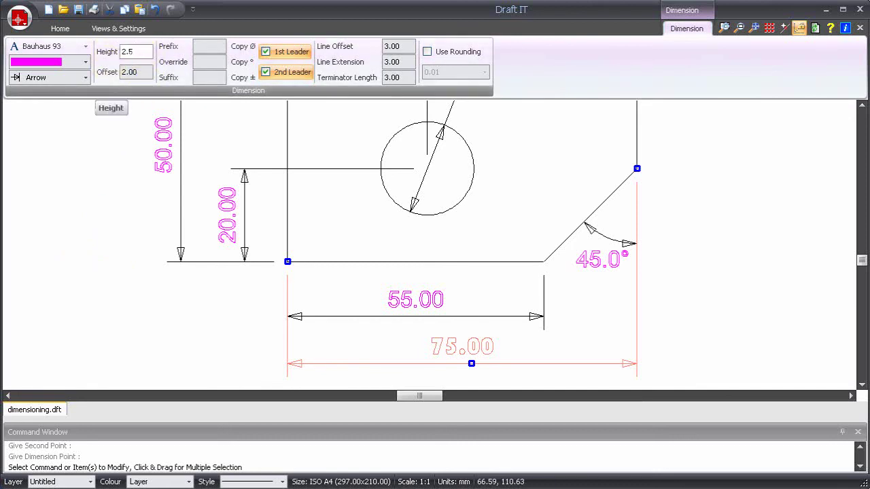
left_click(143, 70)
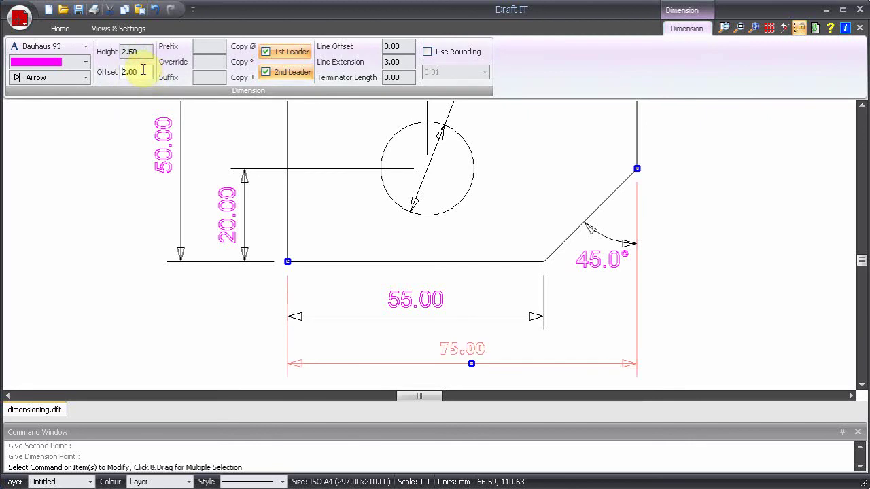
left_click_drag(140, 70, 120, 72)
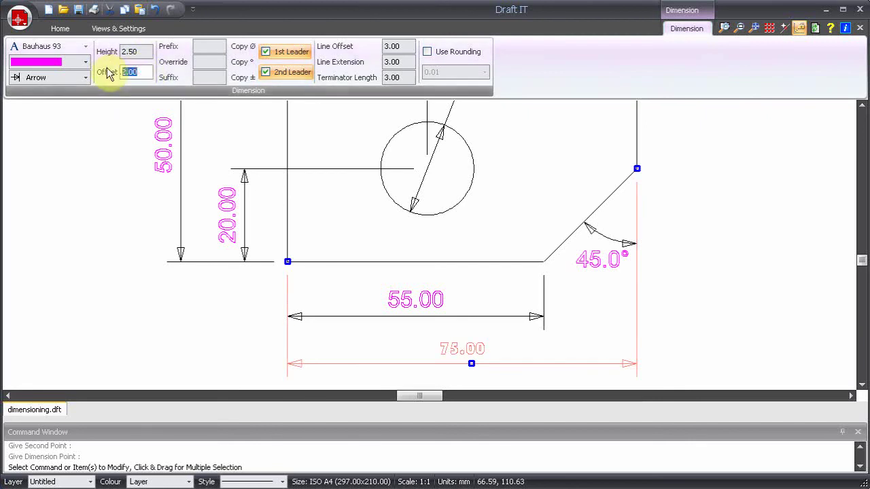
type("1")
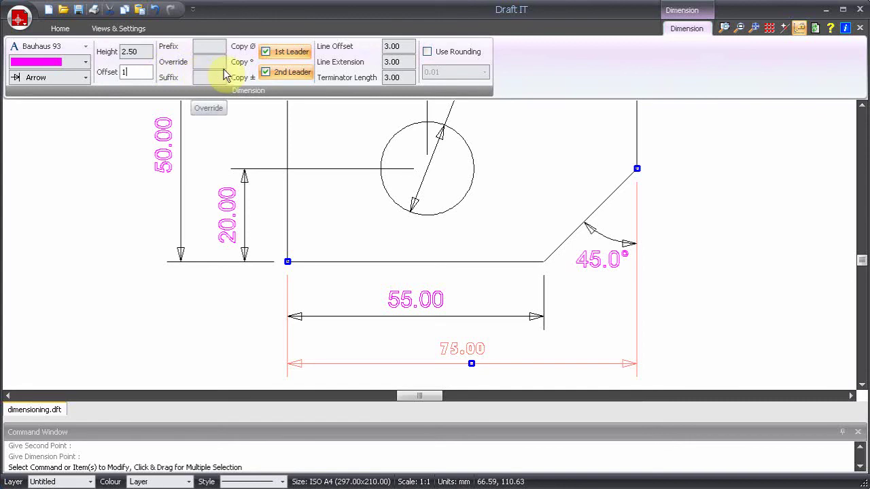
- Try hiding the first and second leaders of the overall width dimension in turn, restoring each one
left_click(266, 51)
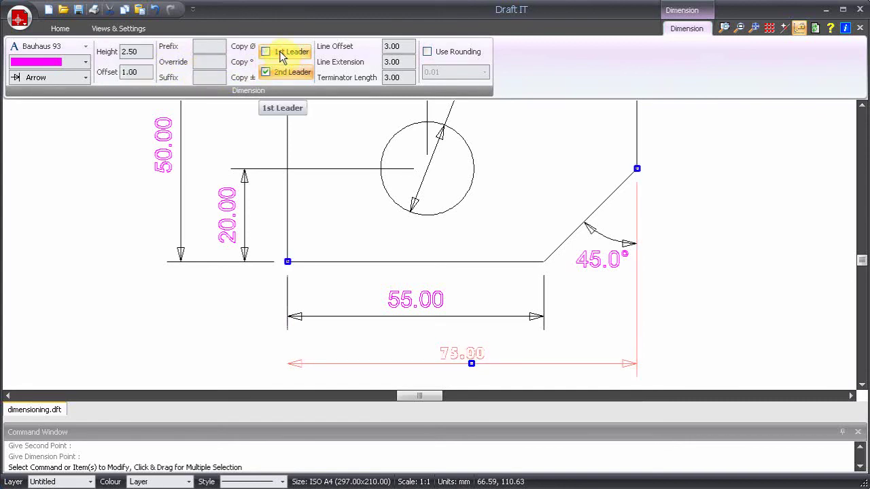
left_click(280, 51)
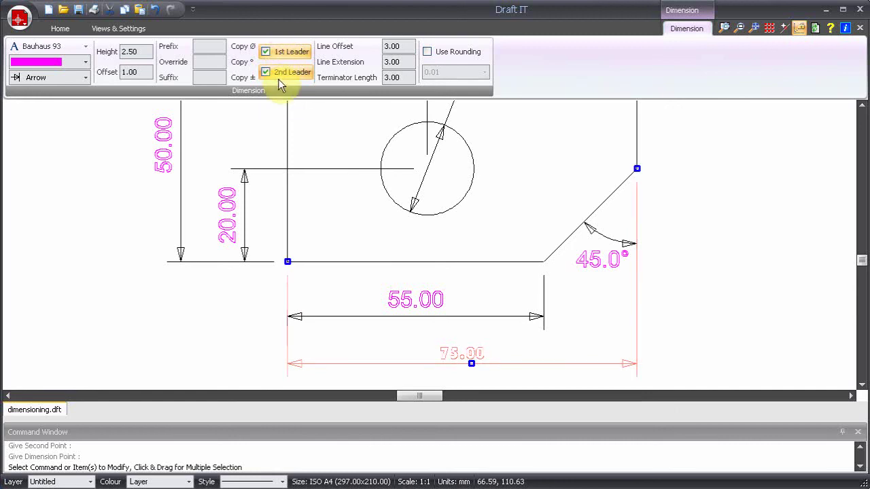
left_click(278, 74)
left_click(278, 73)
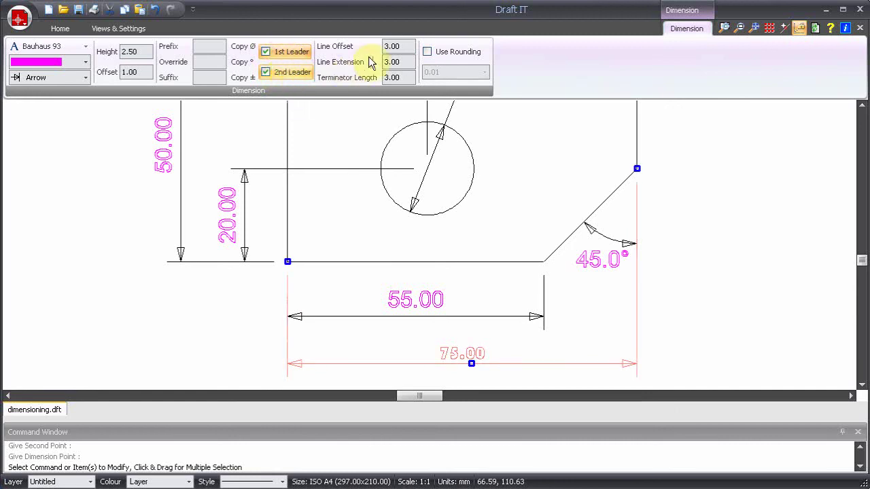
- Try rounding the overall width dimension's value to the nearest 1, and switch rounding off again
left_click(427, 51)
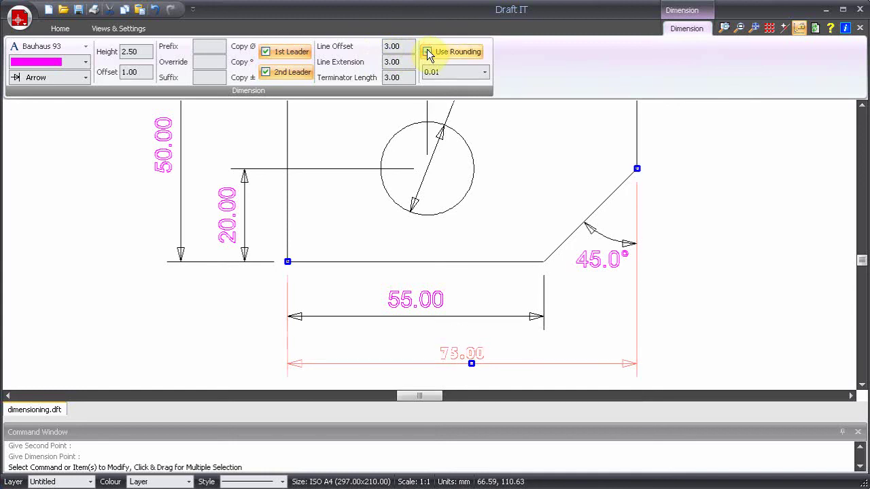
left_click(485, 80)
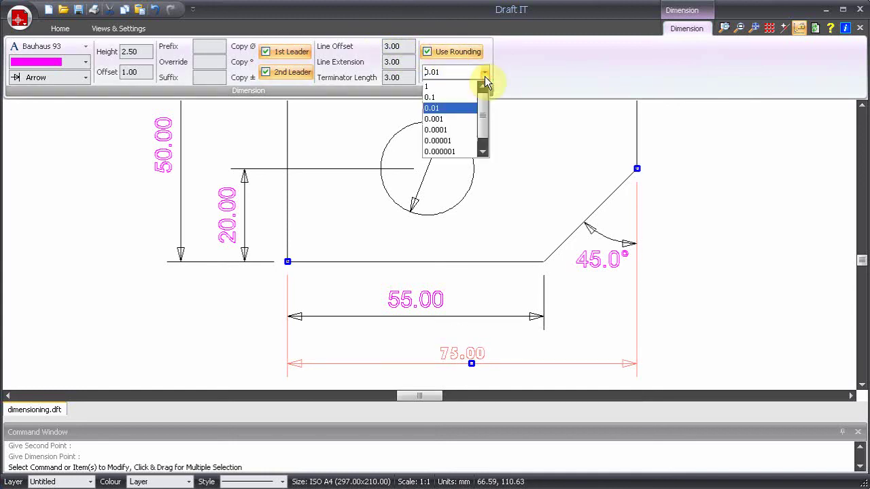
left_click(429, 86)
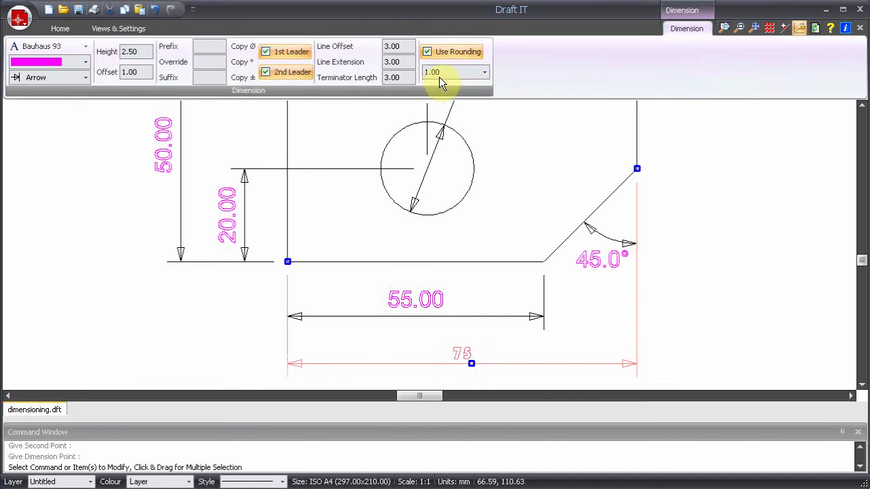
left_click(449, 49)
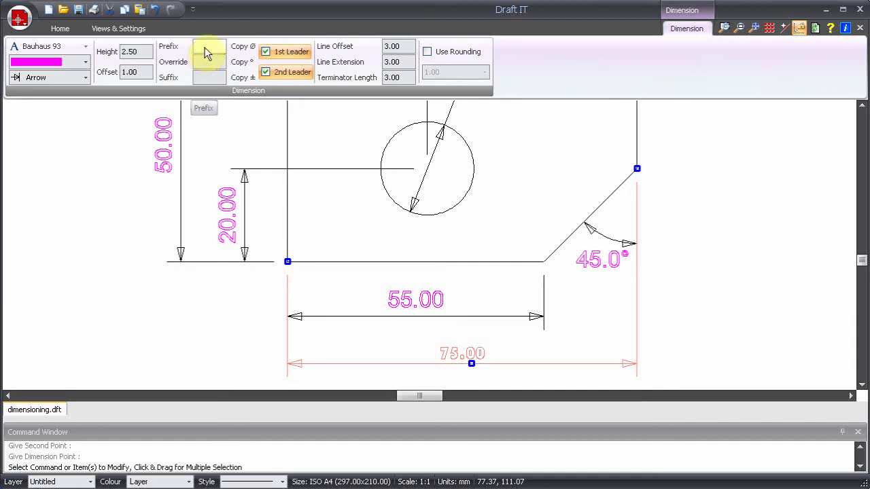
- Try copying the diameter symbol and pasting it as the overall width dimension's prefix
left_click(243, 54)
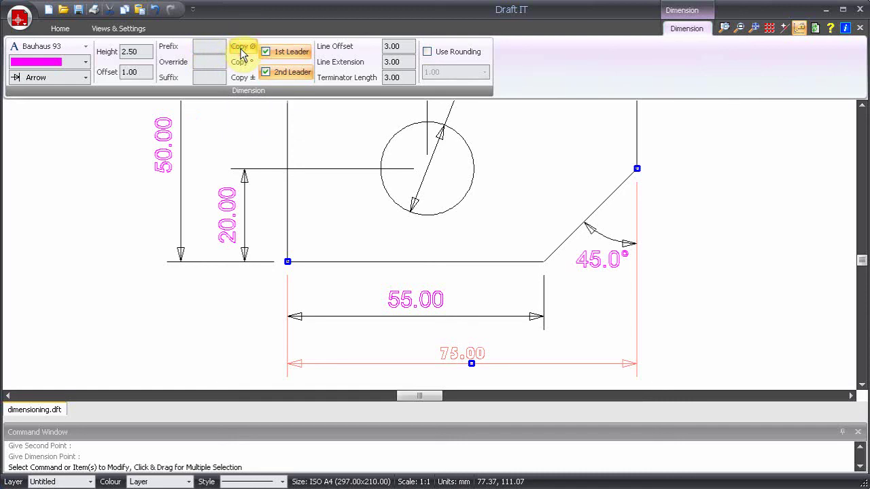
right_click(201, 47)
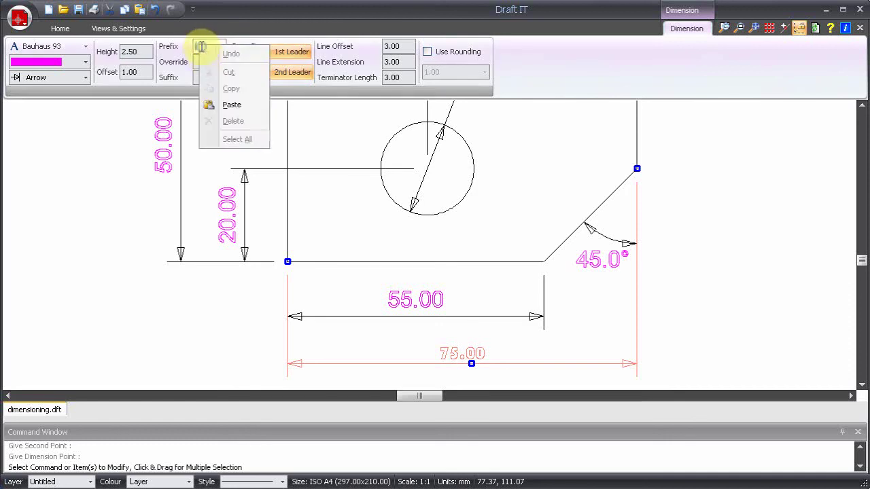
left_click(224, 104)
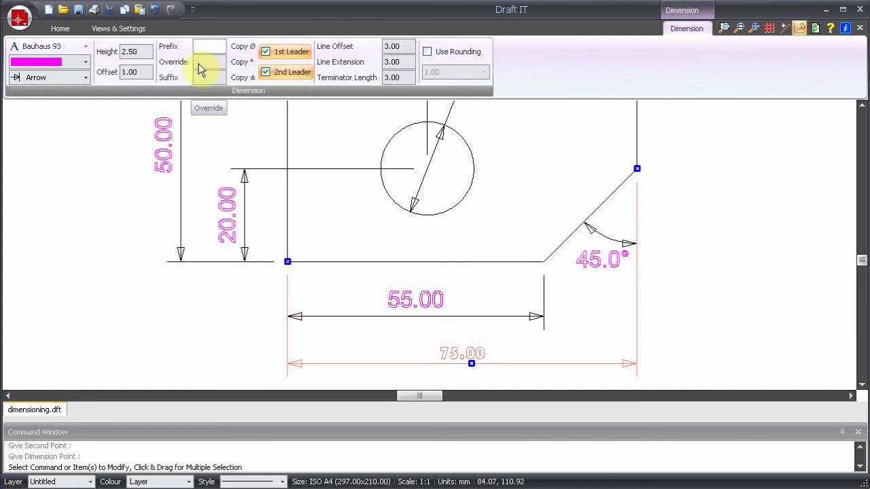
- Give the overall width dimension the prefix "REF'", the override text "- DIM" and the suffix "(75)", and deselect it
type("REF")
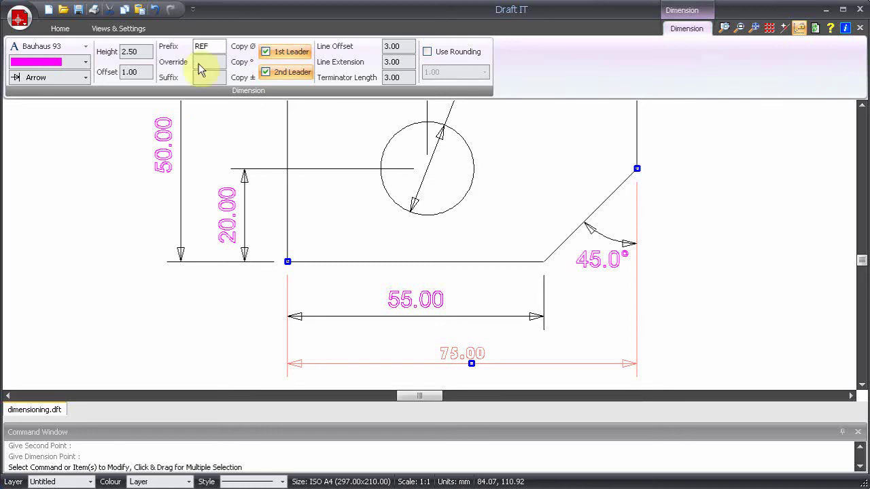
type("'")
left_click(205, 62)
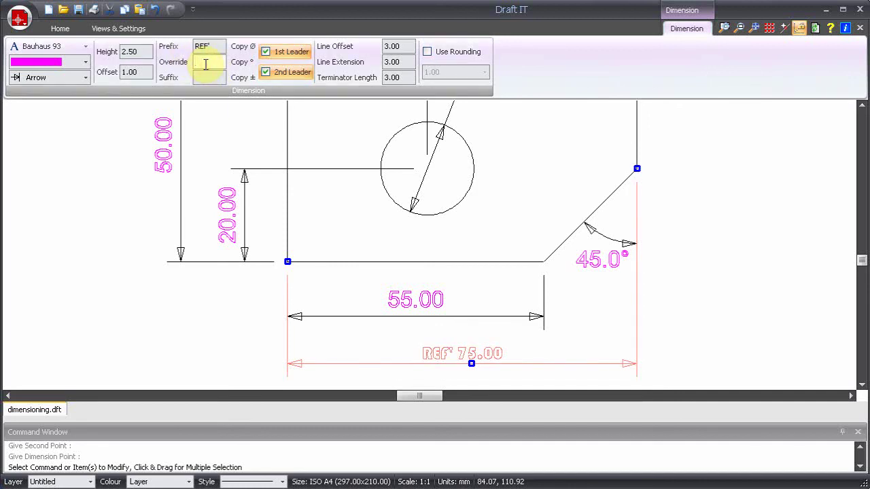
type("- DIM")
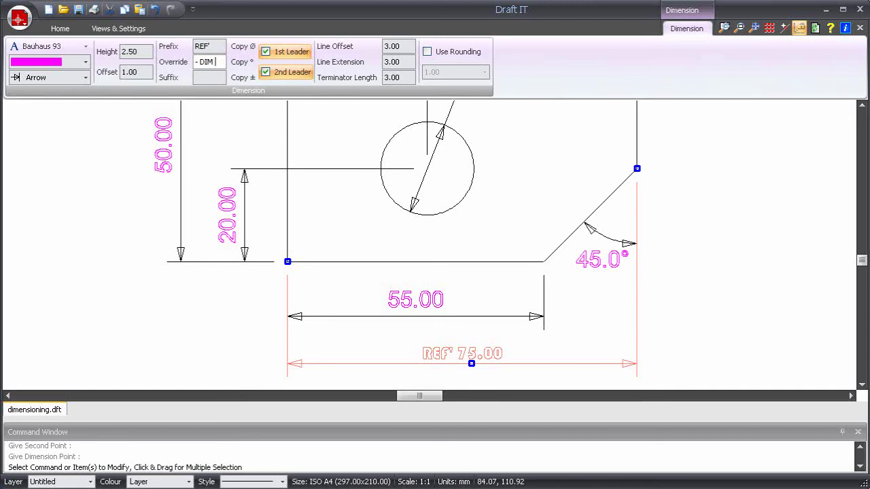
left_click(203, 77)
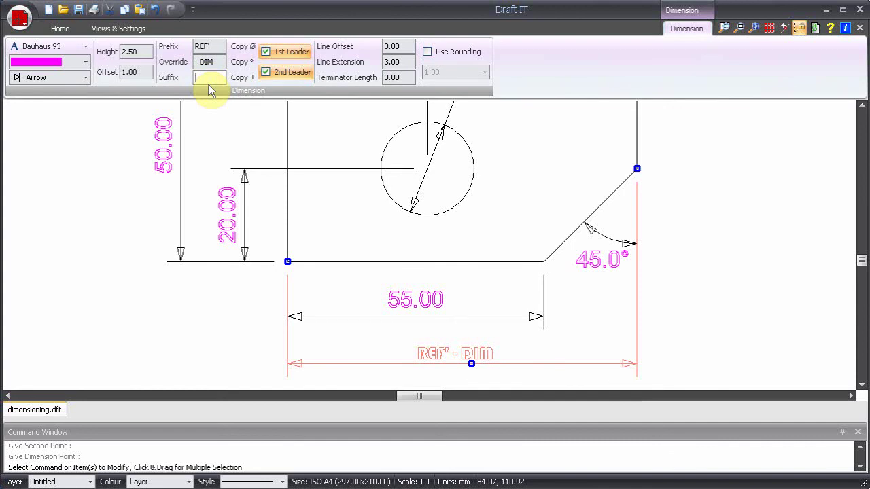
type("(75)")
left_click(95, 237)
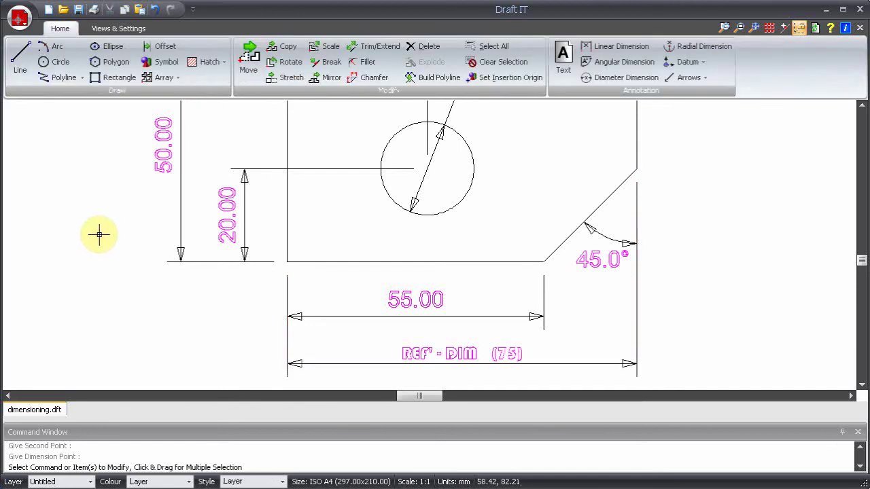
- Move the REF' - DIM (75) dimension line up, closer to the 55.00 dimension below the plate
left_click(455, 354)
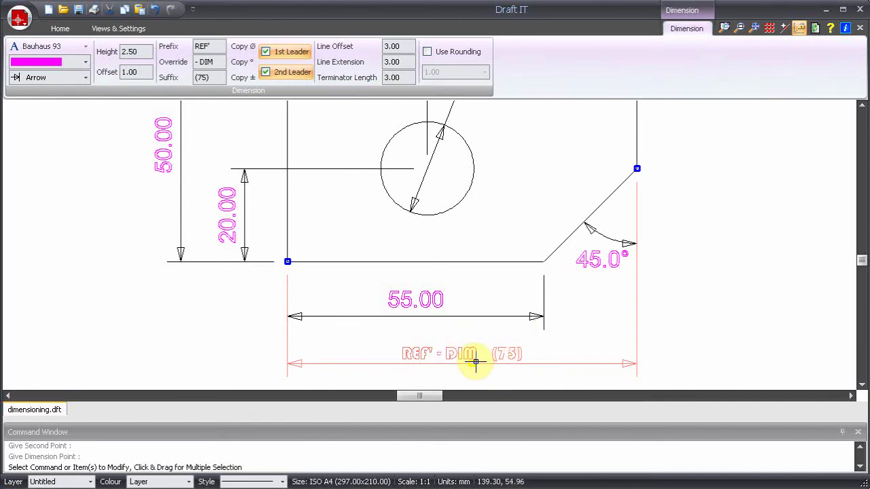
left_click(476, 362)
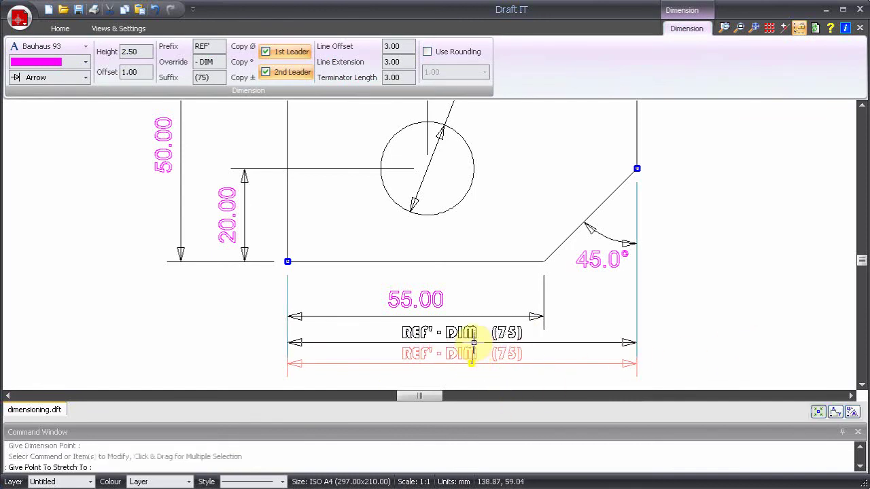
left_click(466, 349)
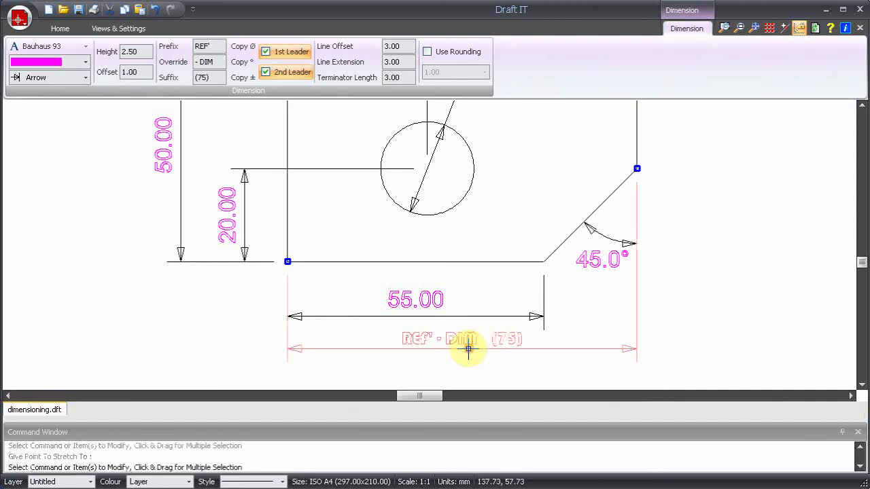
- Clear the prefix, override text and suffix of the overall width dimension and deselect it
double_click(213, 46)
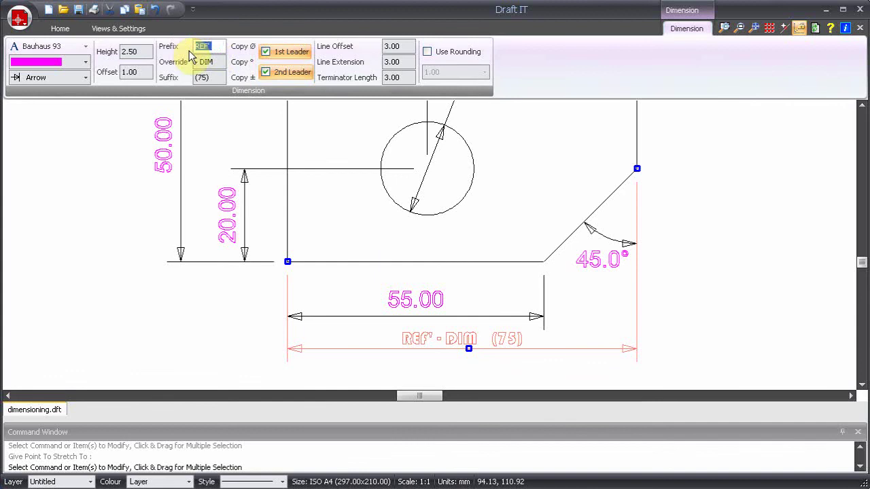
key("BackSpace")
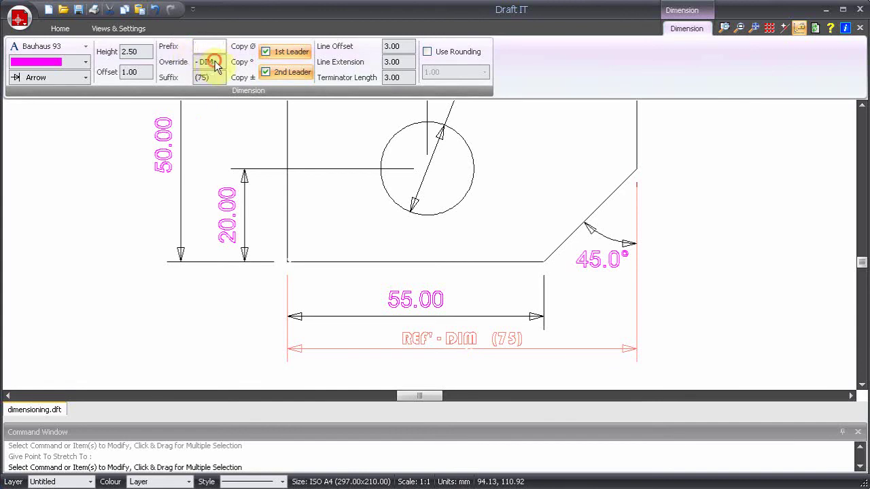
double_click(206, 61)
key("BackSpace")
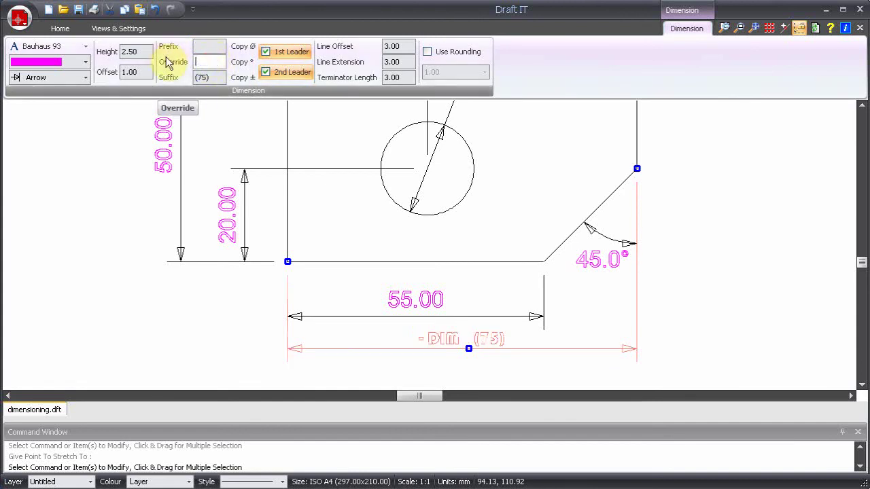
double_click(204, 77)
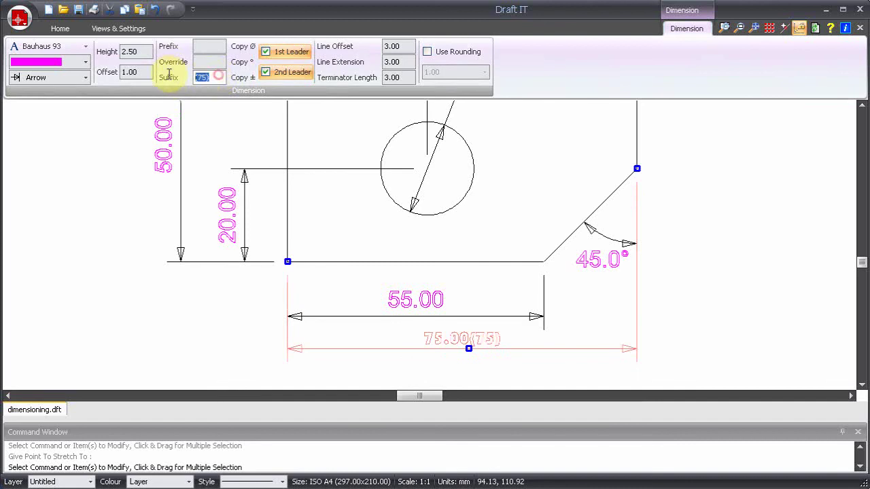
key("BackSpace")
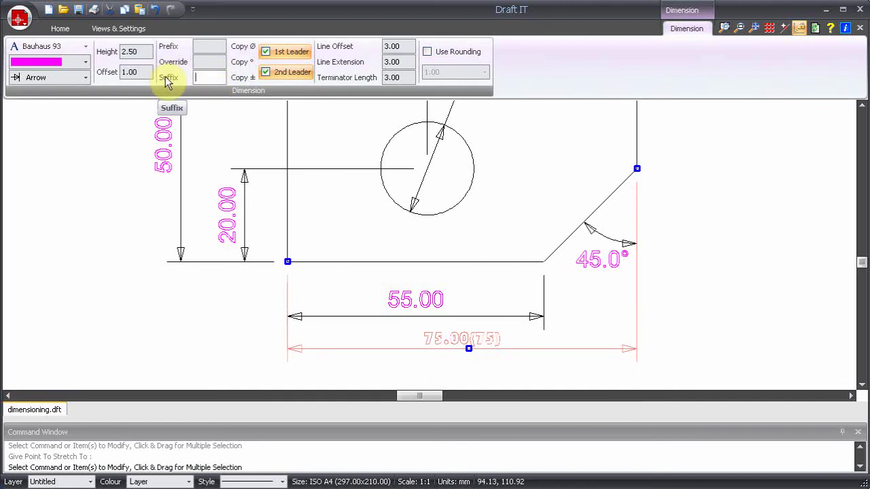
left_click(340, 284)
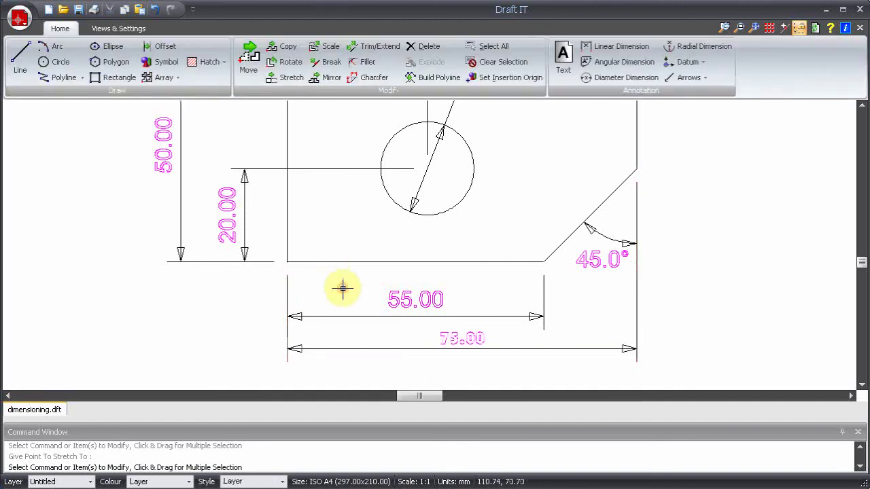
- Stretch the overall width dimension's end point from the chamfer's upper corner to the circle's centre, and reposition its text between the extension lines
left_click(637, 309)
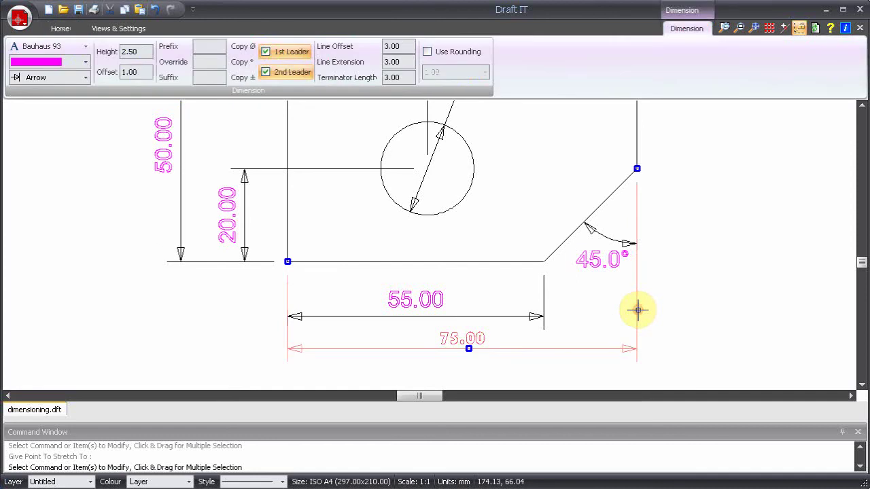
left_click(636, 169)
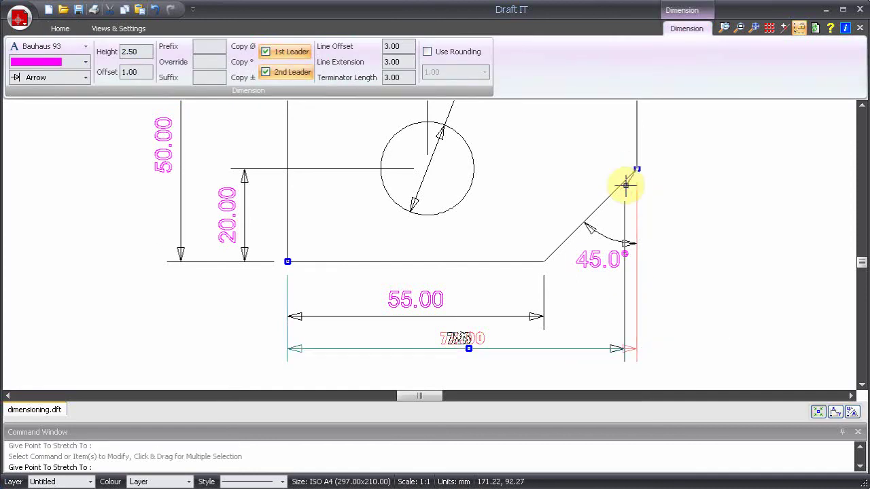
left_click(427, 169)
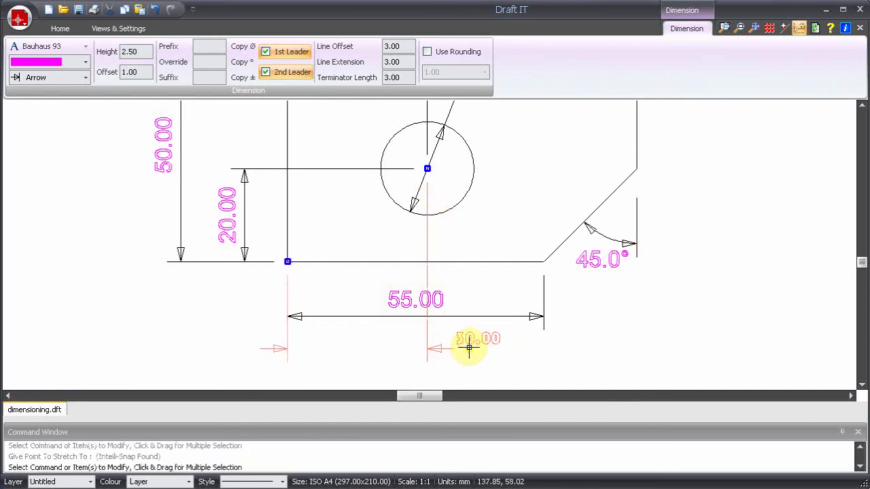
left_click(466, 349)
left_click(380, 351)
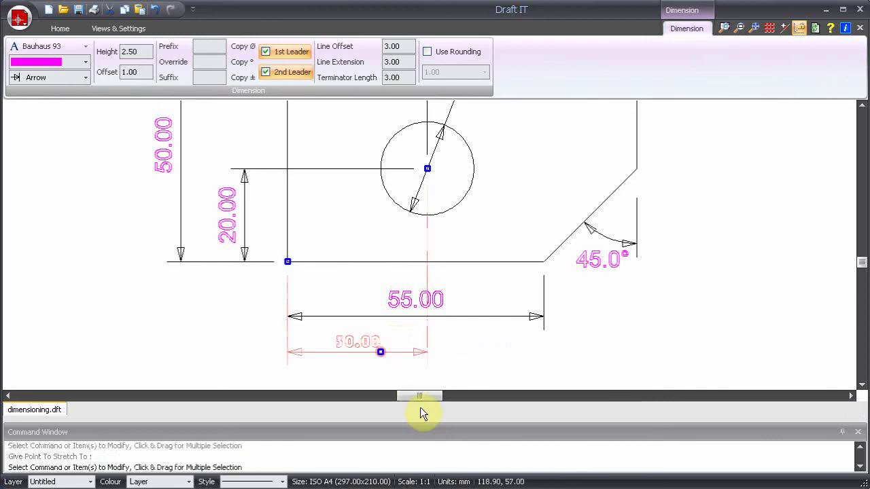